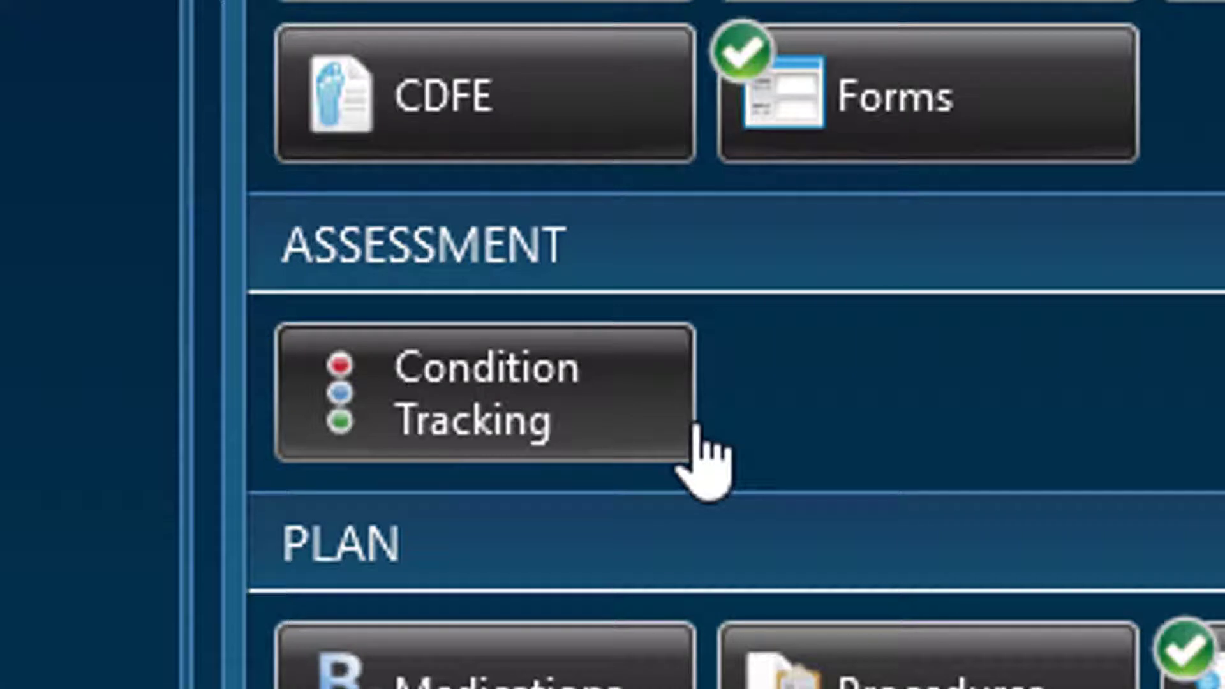
# Step: Open Condition Tracking and add the O00.0 ABDOMINAL PREGNANCY code to the selected diagnoses
pyautogui.click(693, 429)
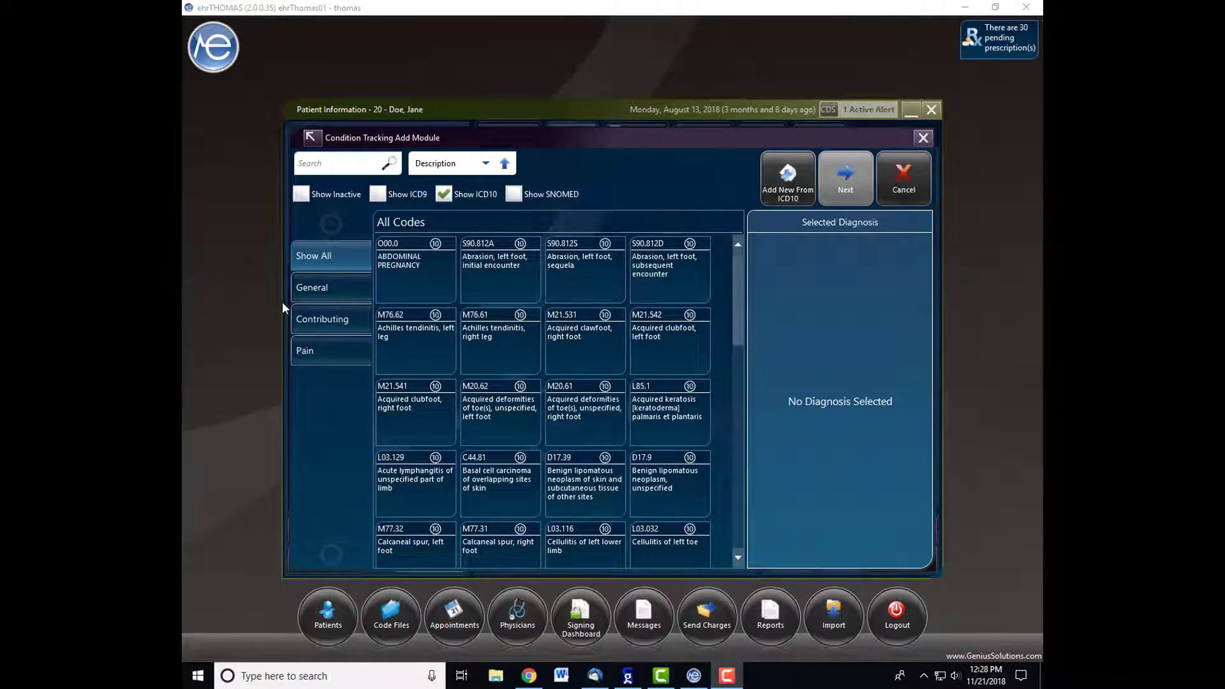
pyautogui.click(417, 262)
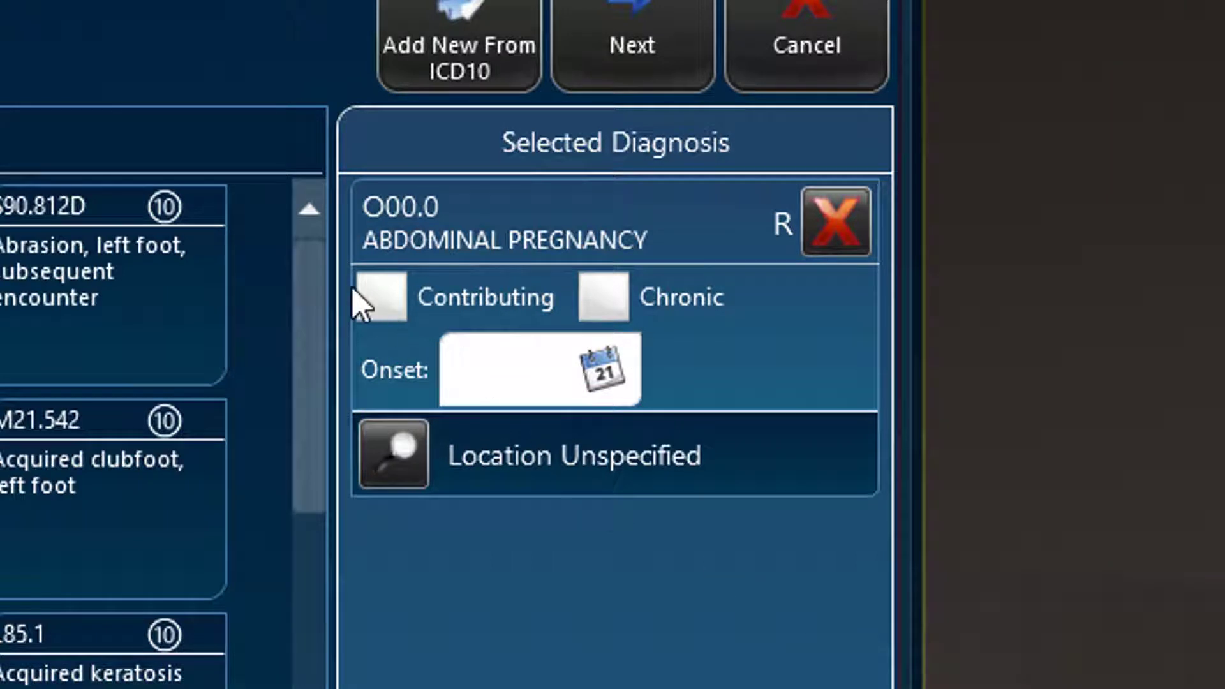
pyautogui.click(374, 291)
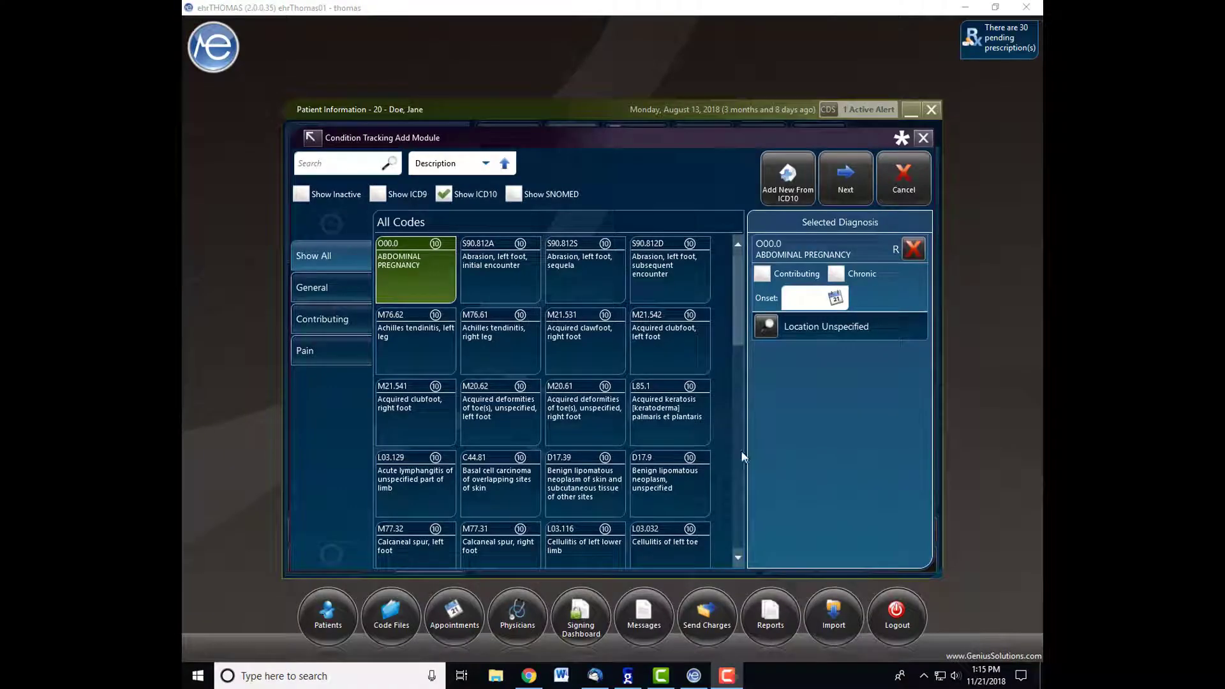
# Step: Add the M21.41 Flat foot [pes planus] (acquired), right foot code to the selected diagnoses
pyautogui.scroll(-4, 727, 446)
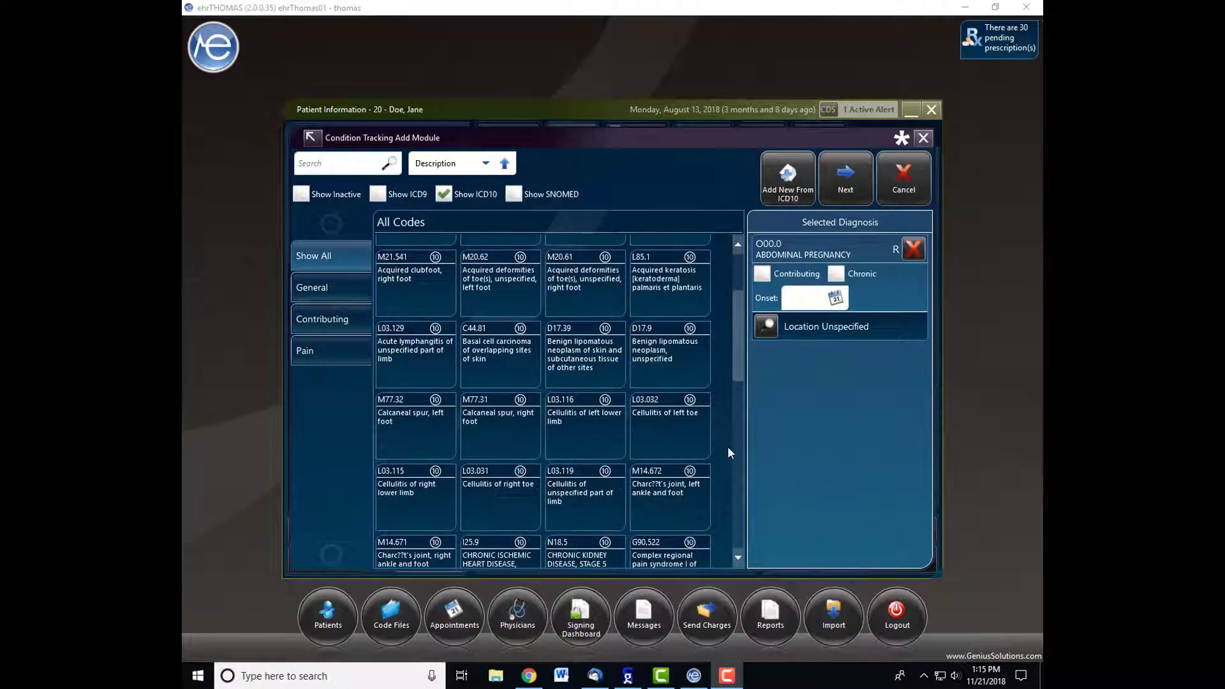
pyautogui.scroll(-4, 728, 447)
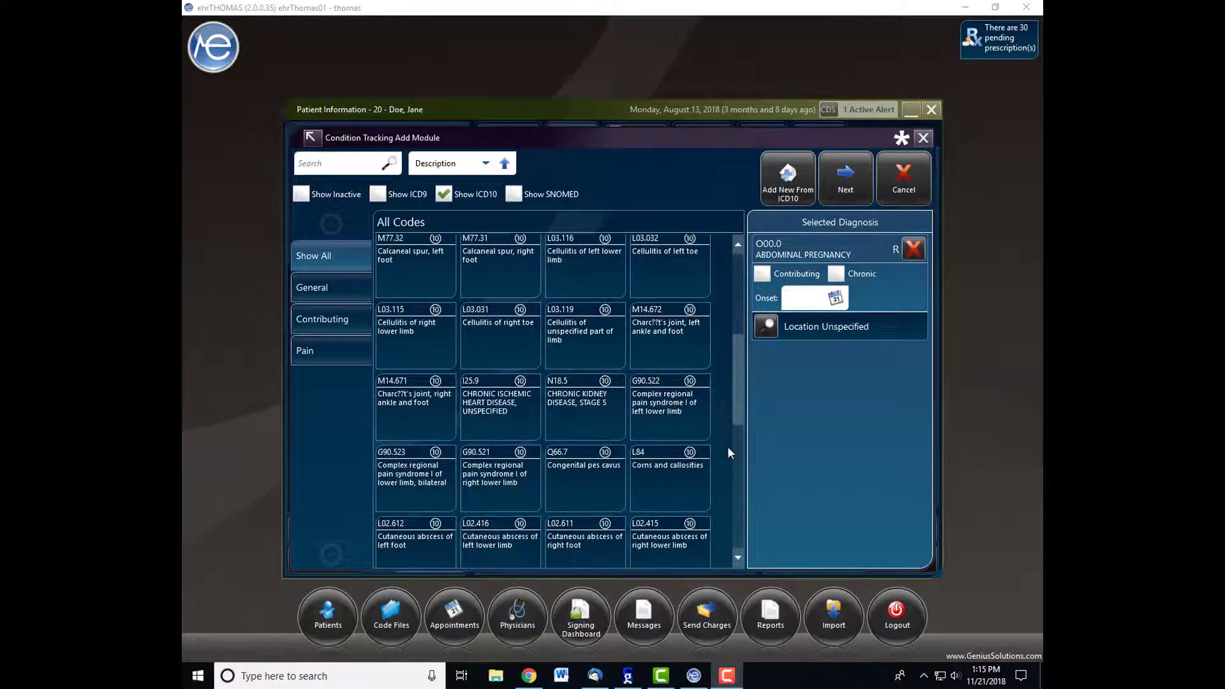
pyautogui.scroll(-2, 727, 446)
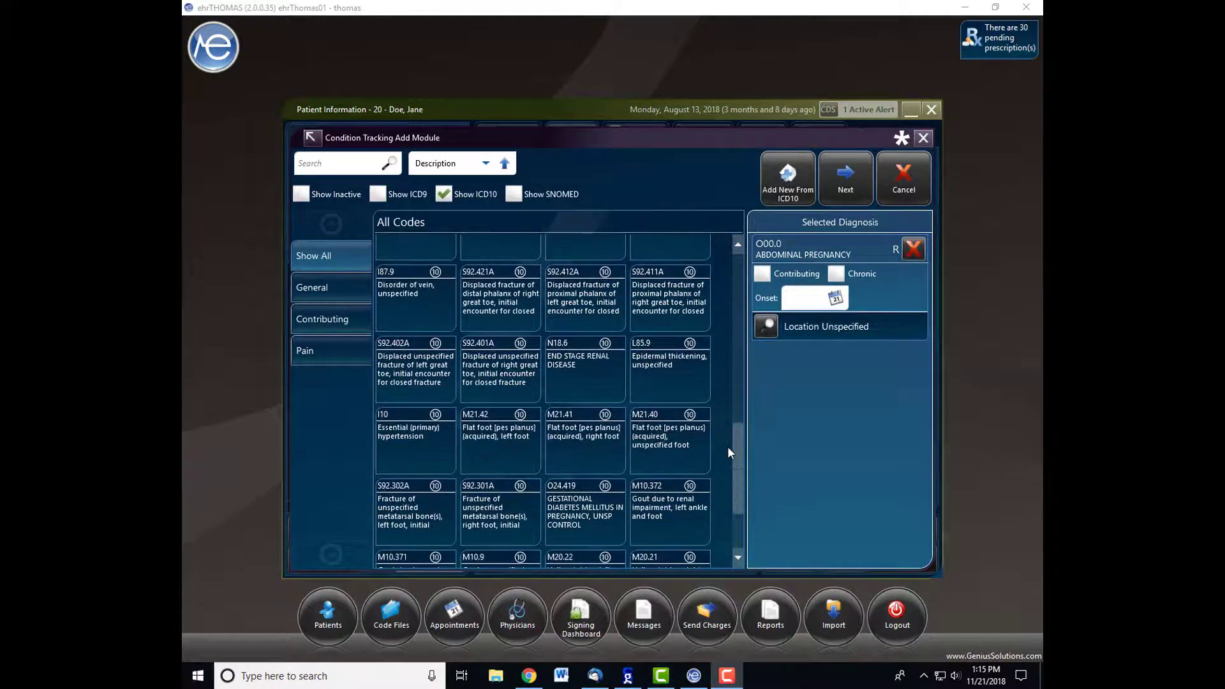
pyautogui.click(578, 446)
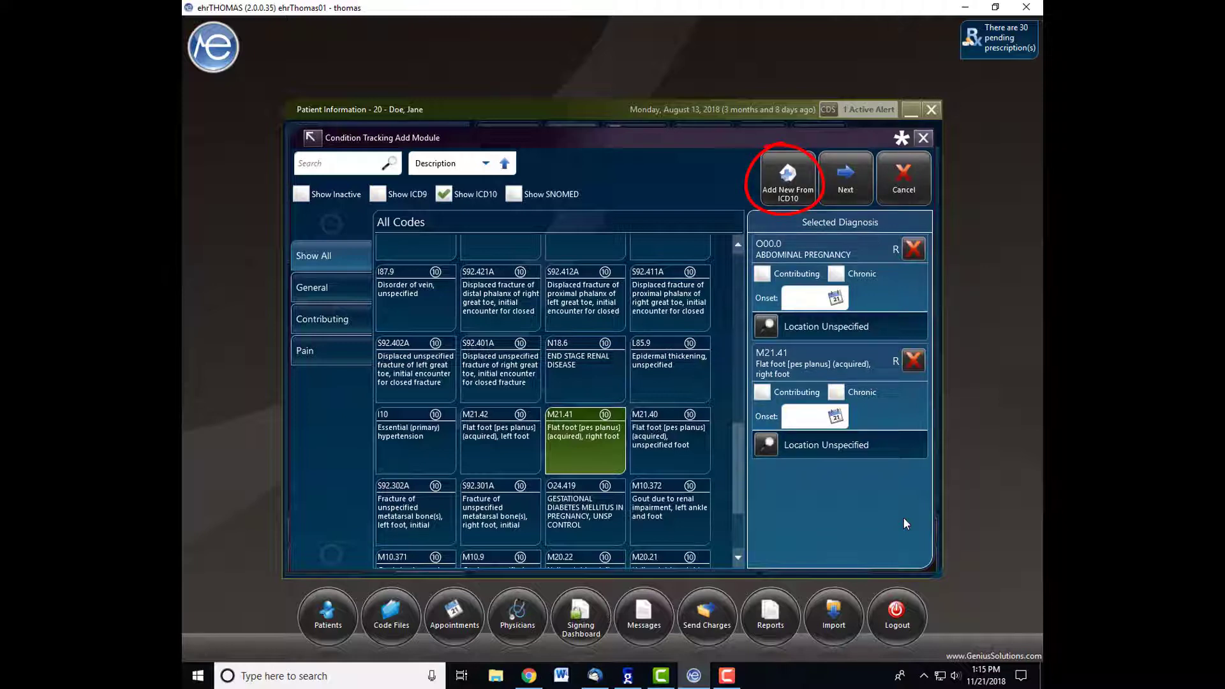
# Step: Open the ICD10 search, browse Z00-Z99, Z3A and Z3A.3 to Z3A.34 (34 weeks gestation), and return to the base codes
pyautogui.click(793, 199)
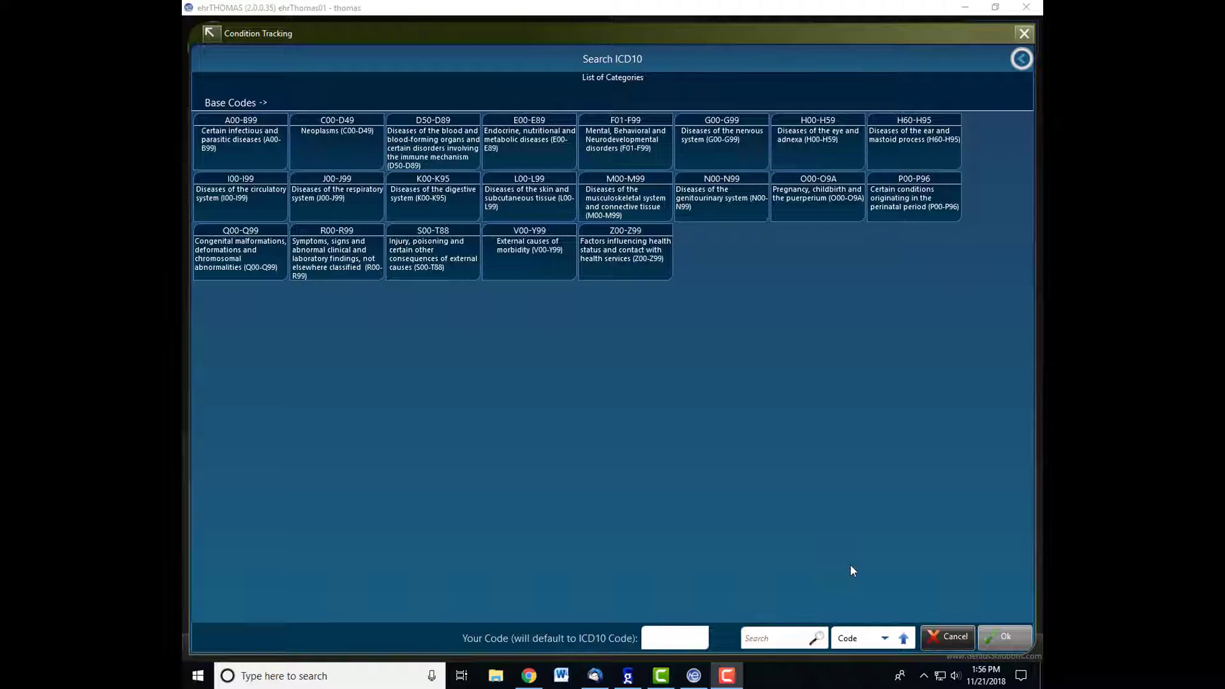
pyautogui.click(635, 271)
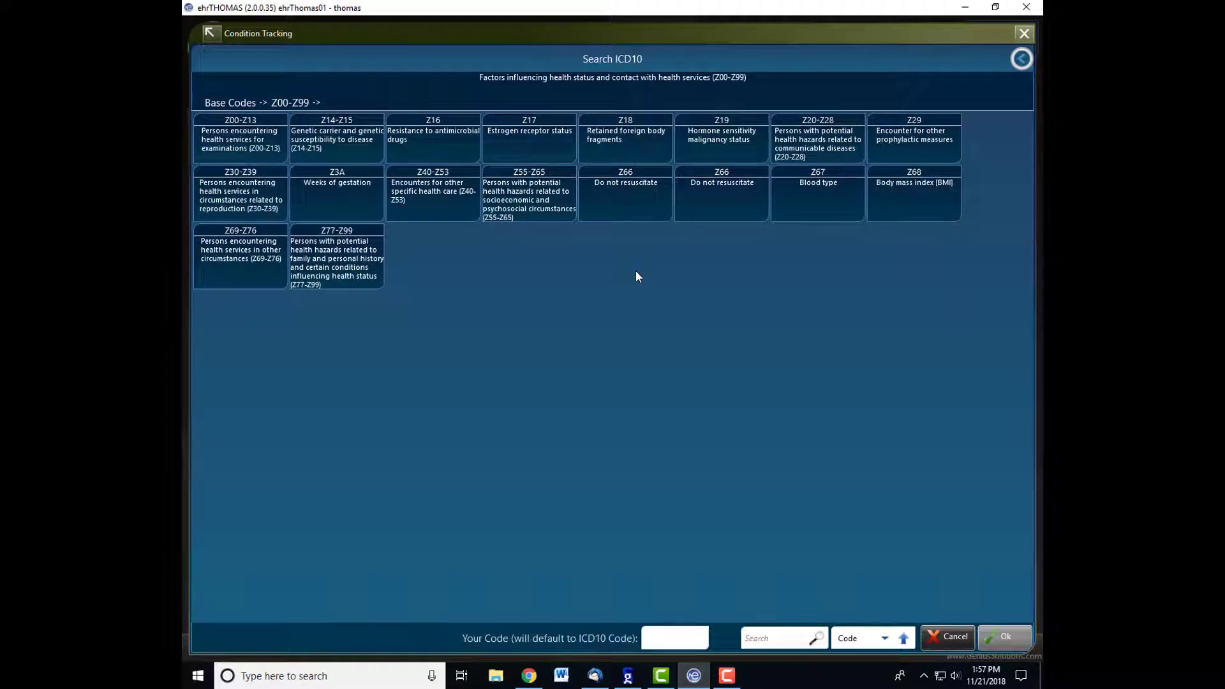
pyautogui.click(345, 196)
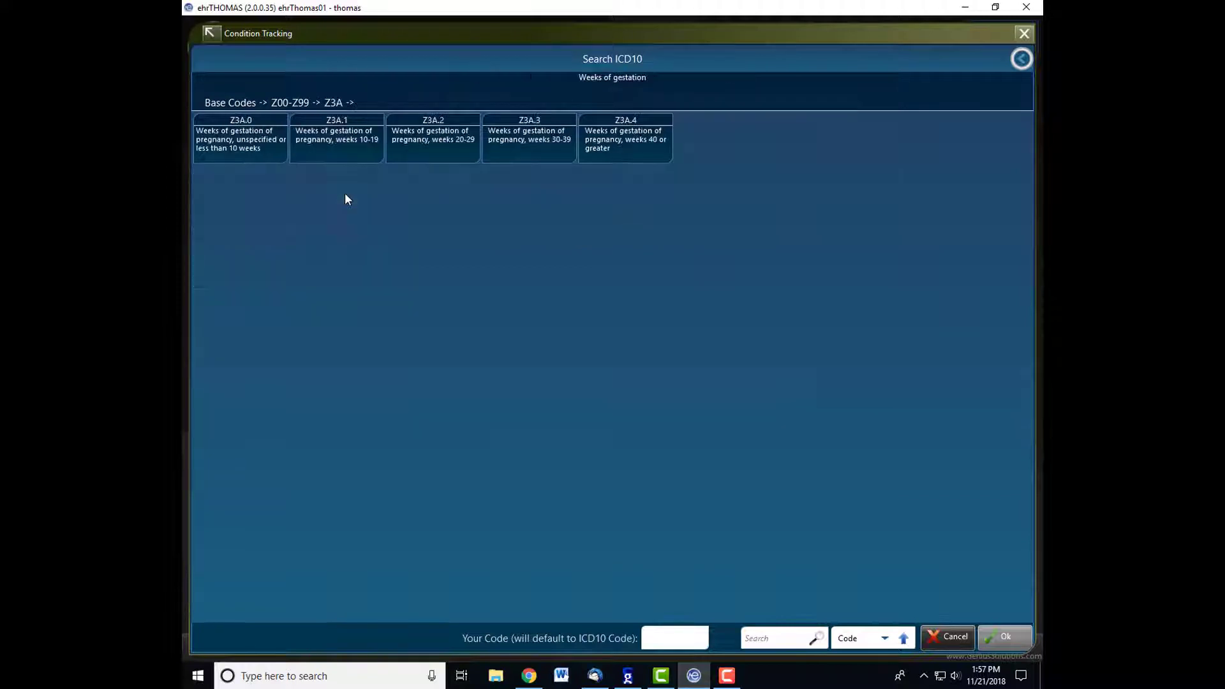
pyautogui.doubleClick(500, 148)
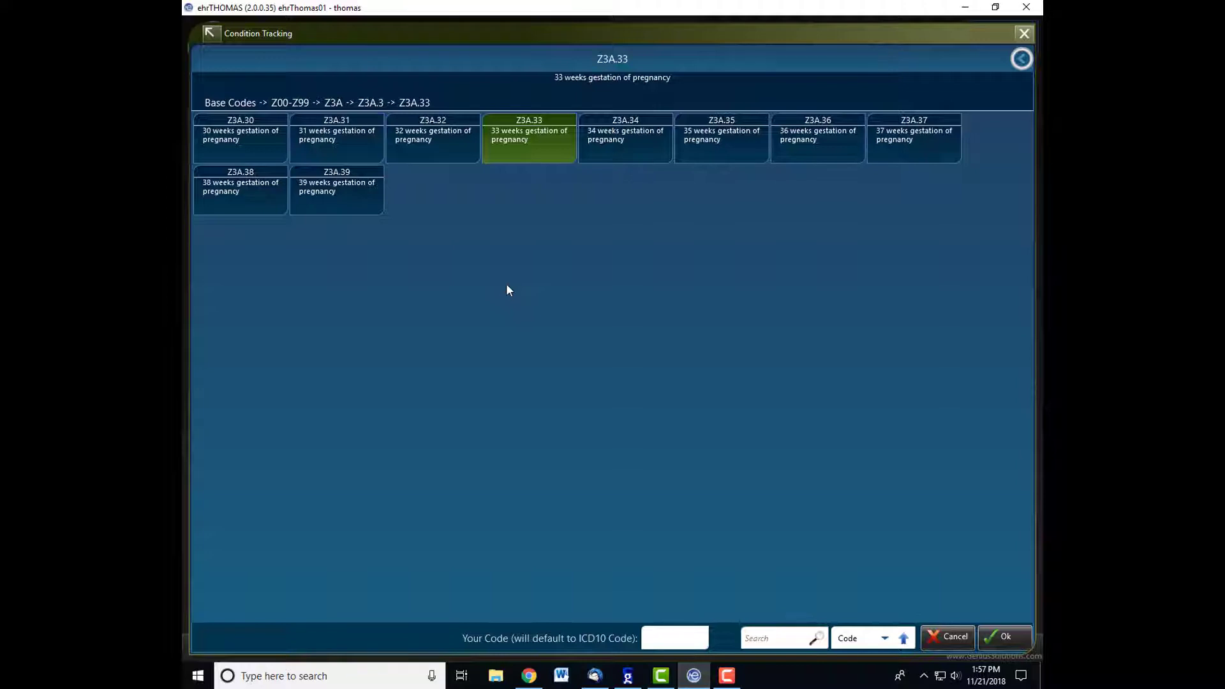
pyautogui.click(611, 147)
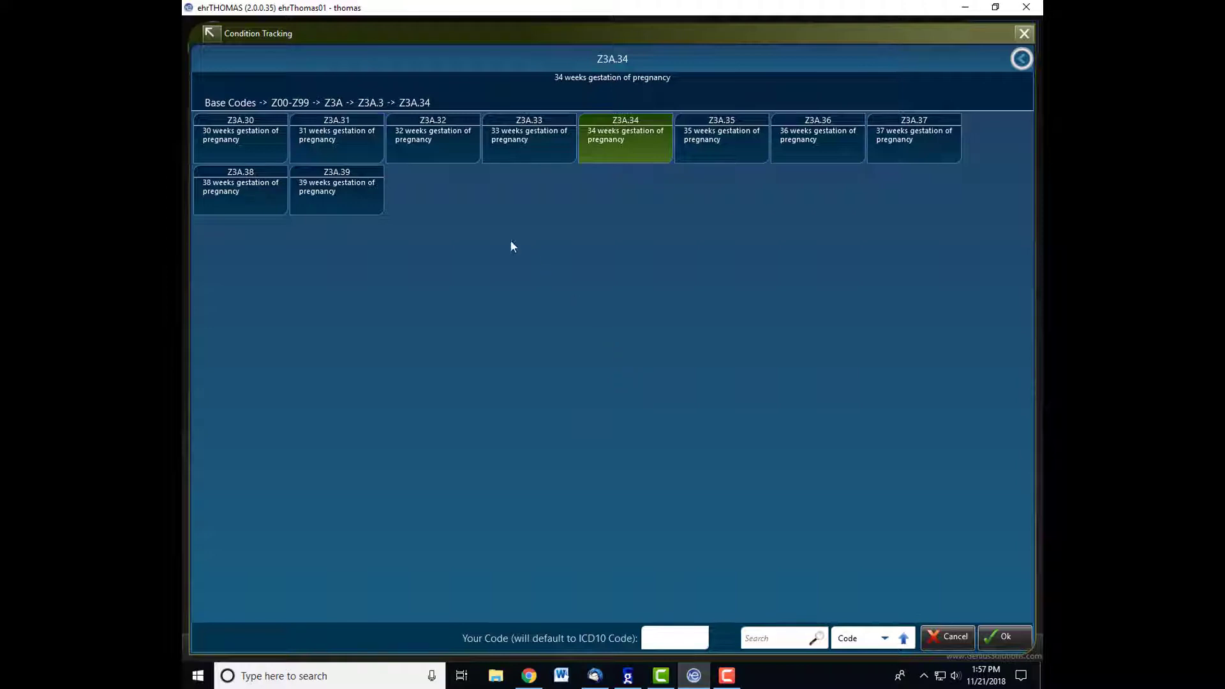
pyautogui.click(242, 104)
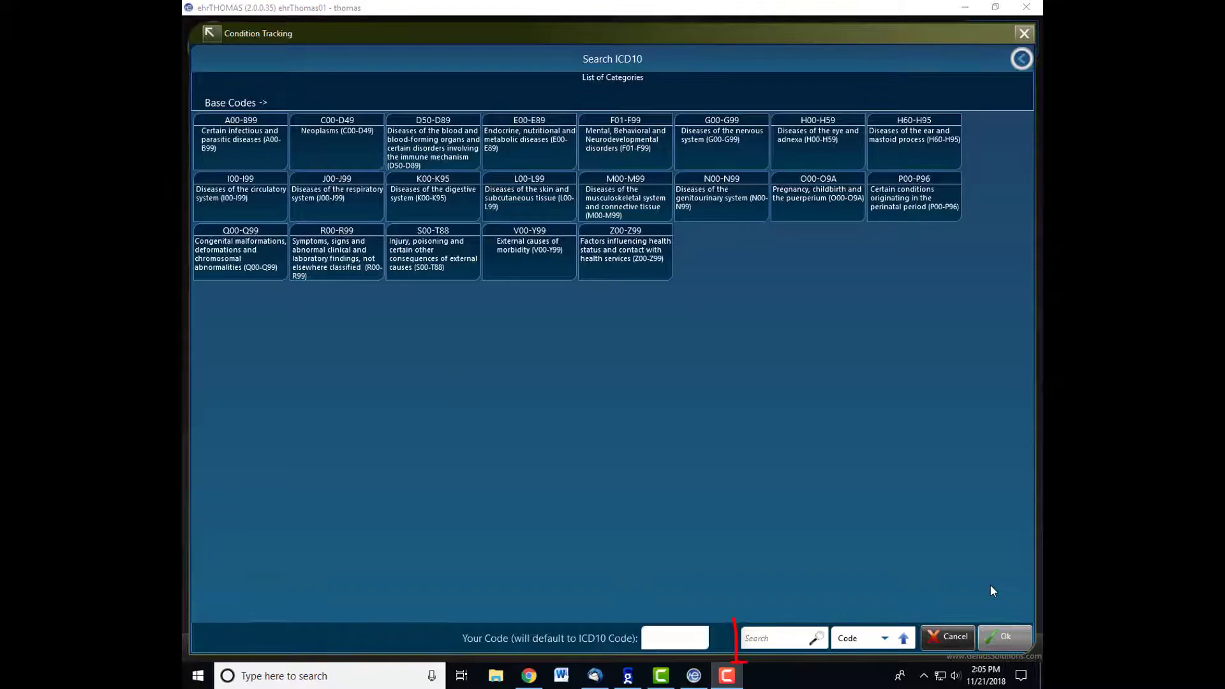
# Step: Search the ICD10 codes by description for "pregnancy" and add O08.3, Shock following ectopic and molar pregnancy
pyautogui.click(884, 638)
pyautogui.click(884, 609)
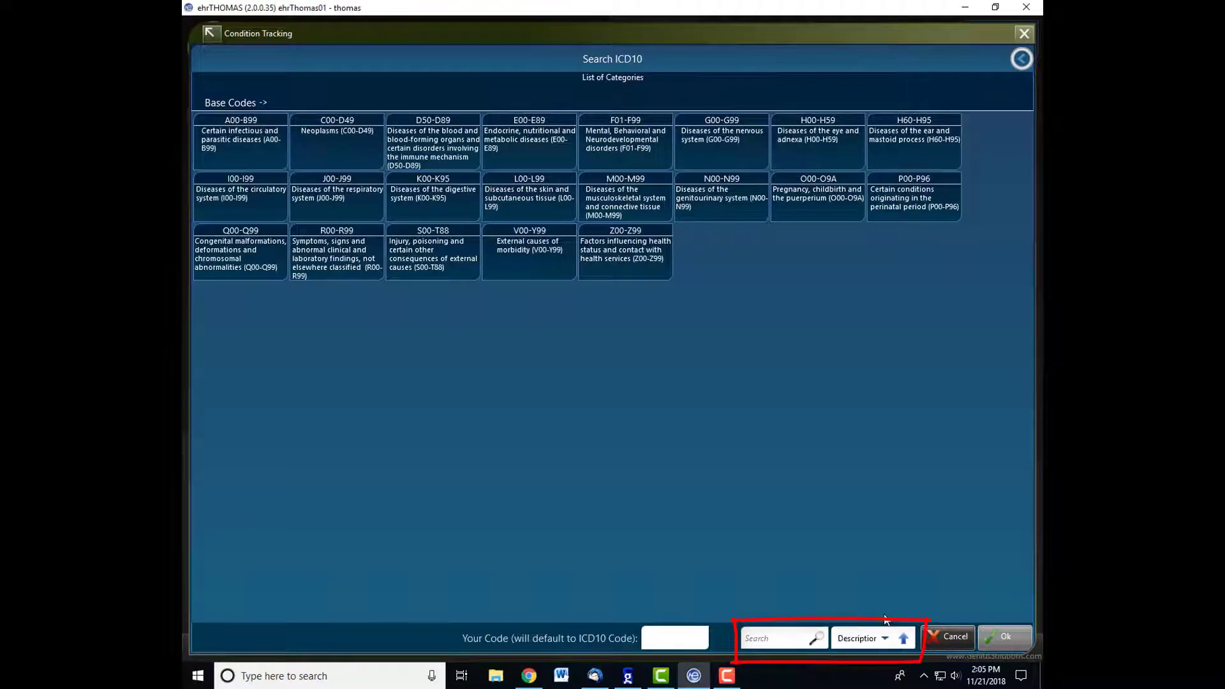
pyautogui.click(777, 638)
pyautogui.write('pregnancy')
pyautogui.press('Return')
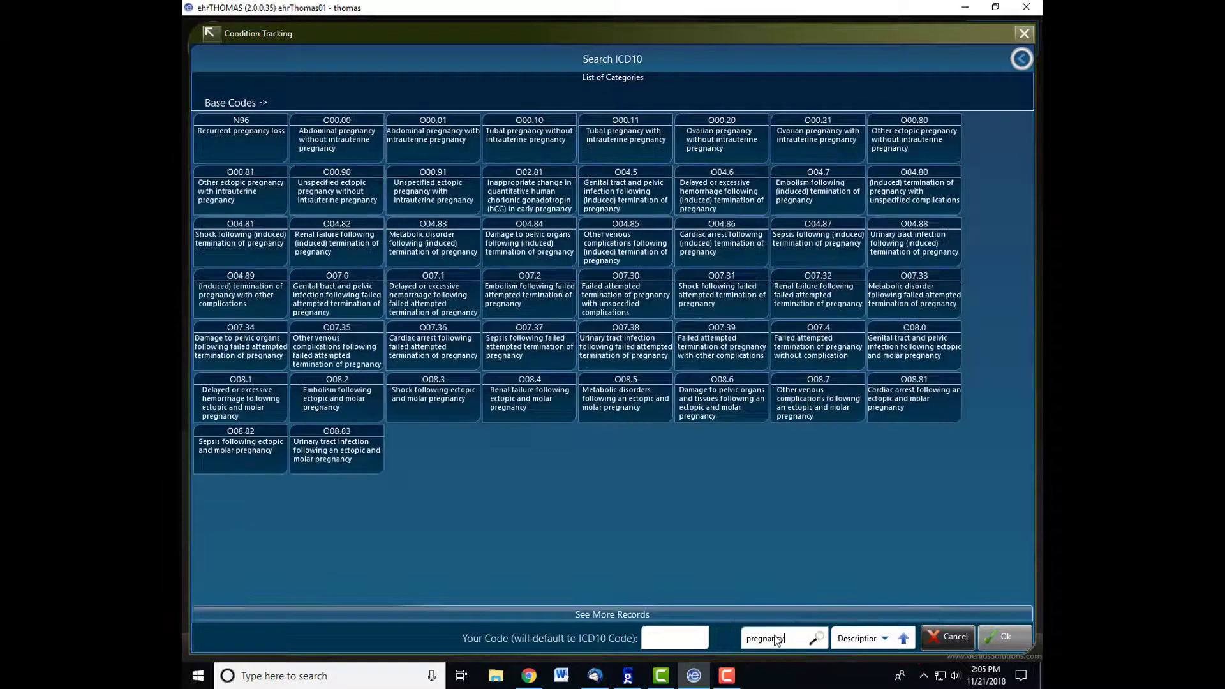
pyautogui.click(453, 378)
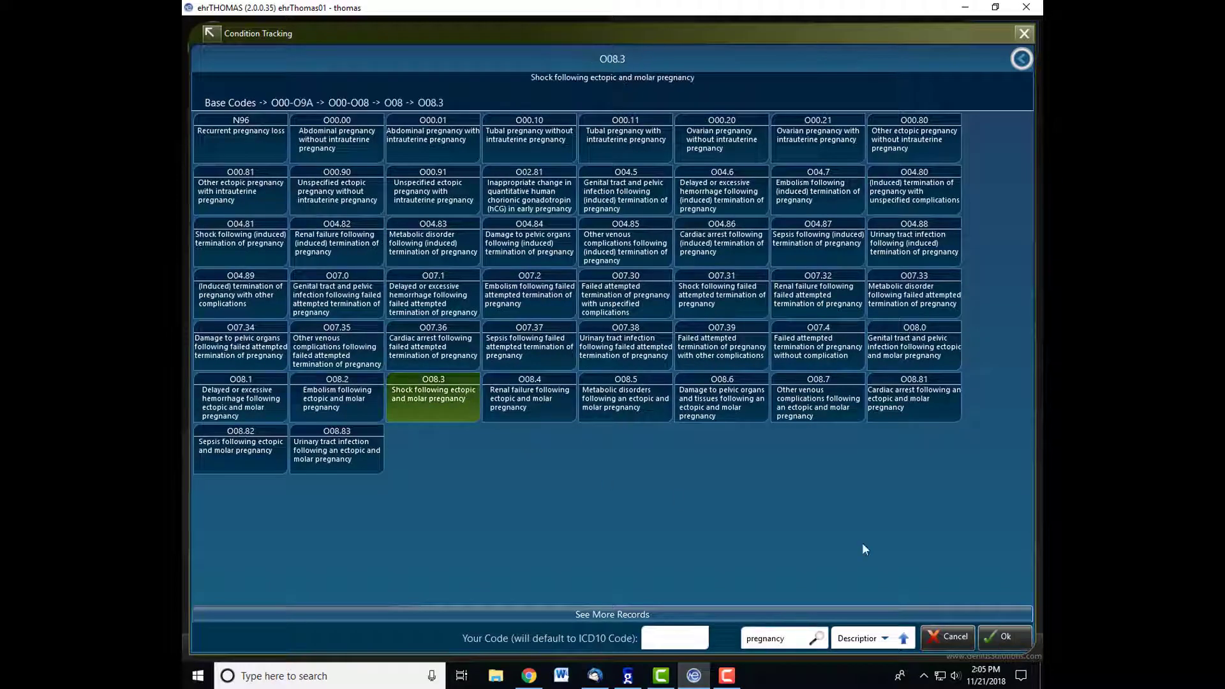
pyautogui.click(1023, 640)
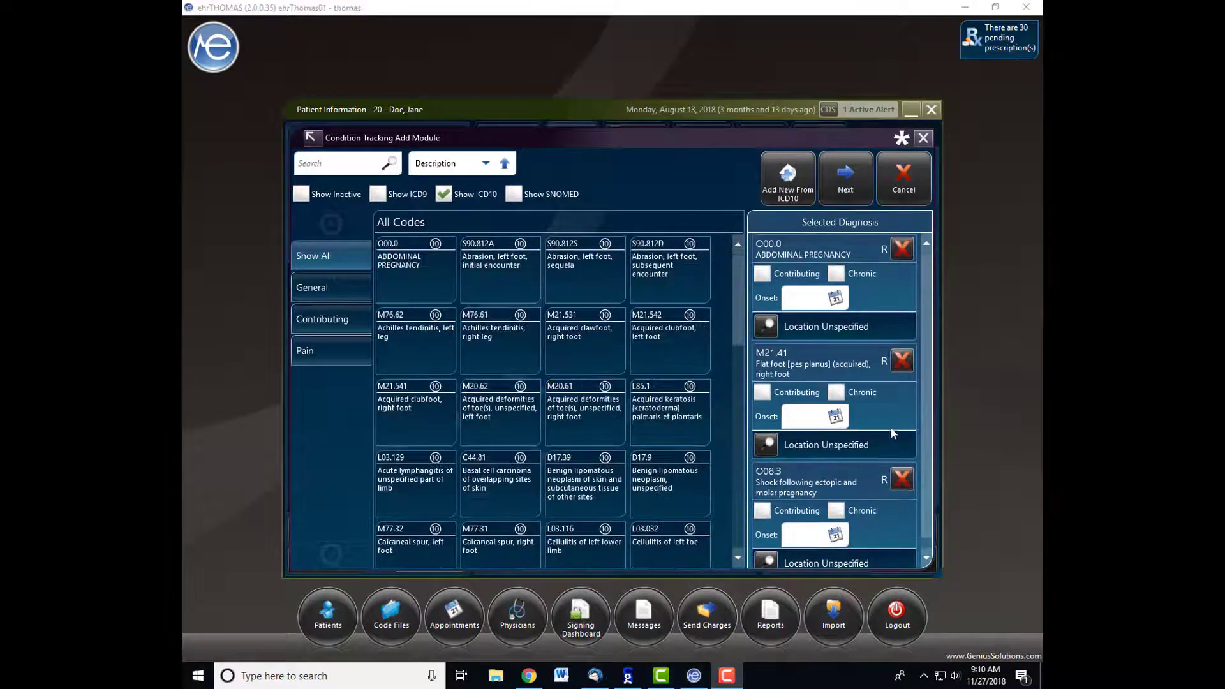
# Step: Remove the M21.41 flat foot code from the selected diagnoses and proceed to the patient's condition list
pyautogui.click(902, 361)
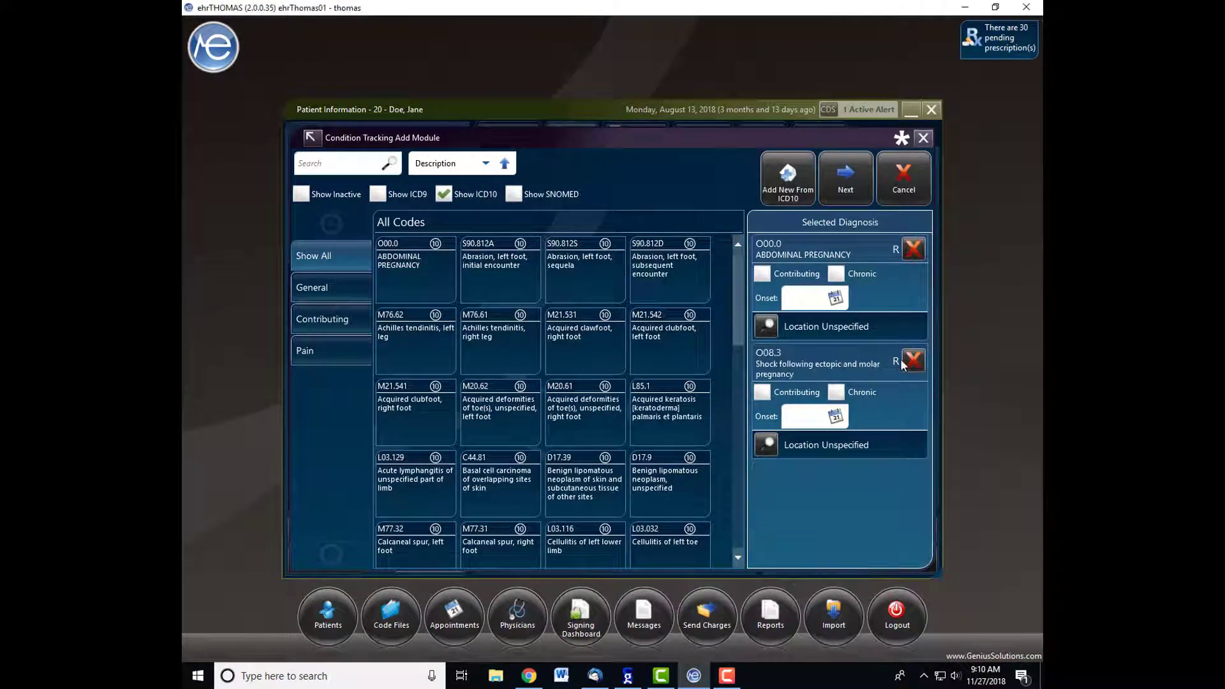
pyautogui.click(829, 169)
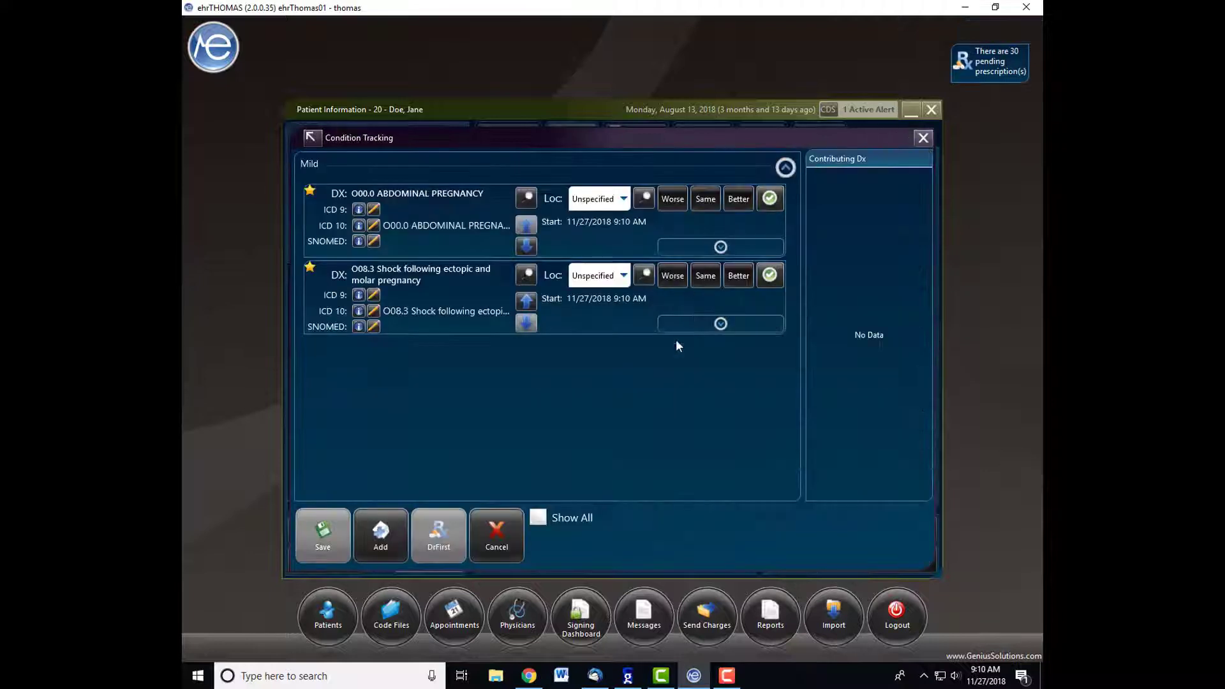
# Step: Move O08.3 above O00.0 and back to second place, and show all conditions including inactive ones before hiding them again
pyautogui.click(526, 303)
pyautogui.click(527, 249)
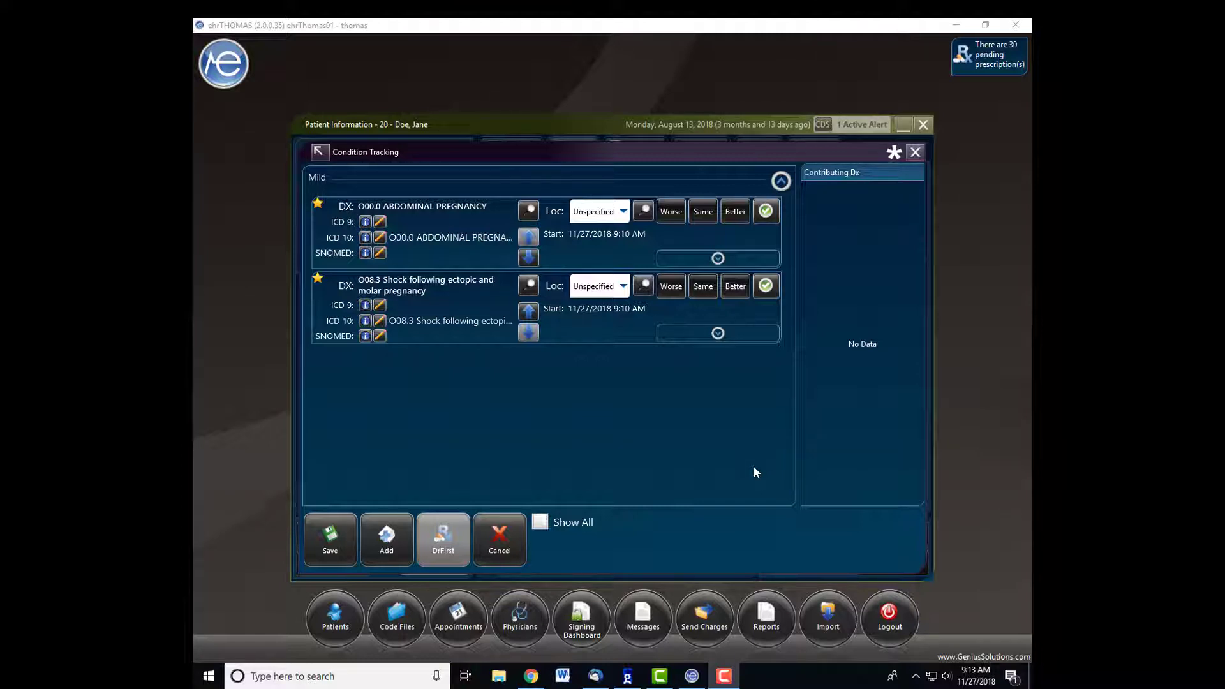
pyautogui.click(541, 522)
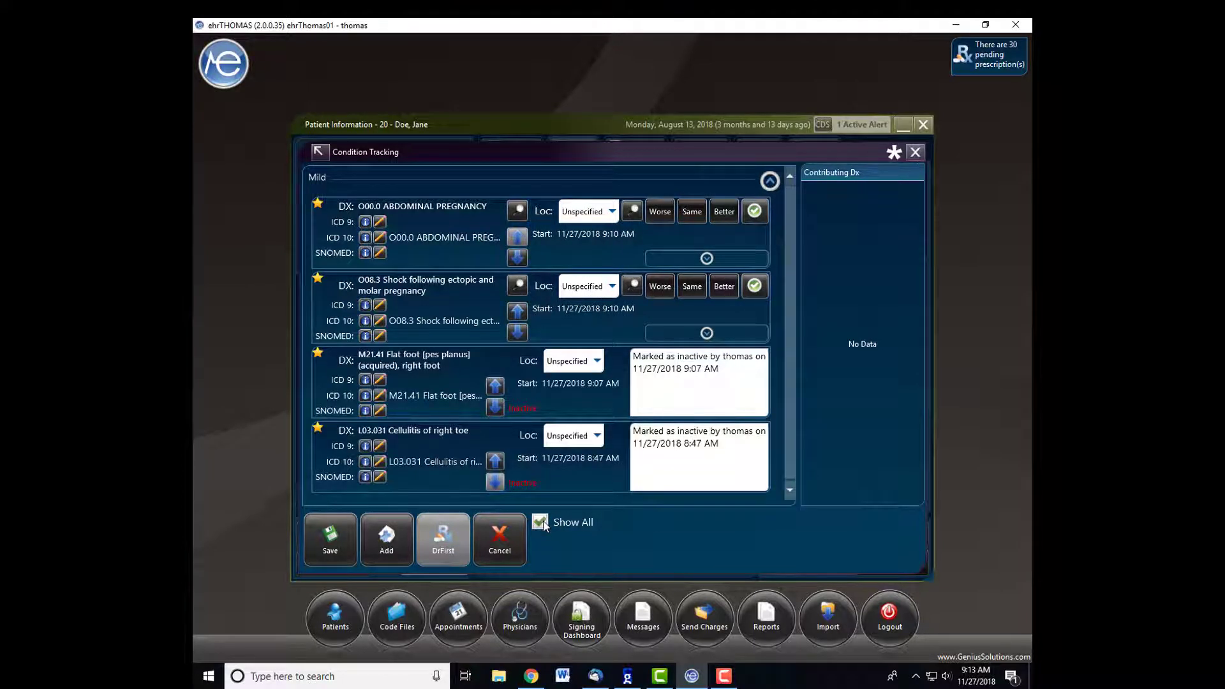
pyautogui.click(542, 523)
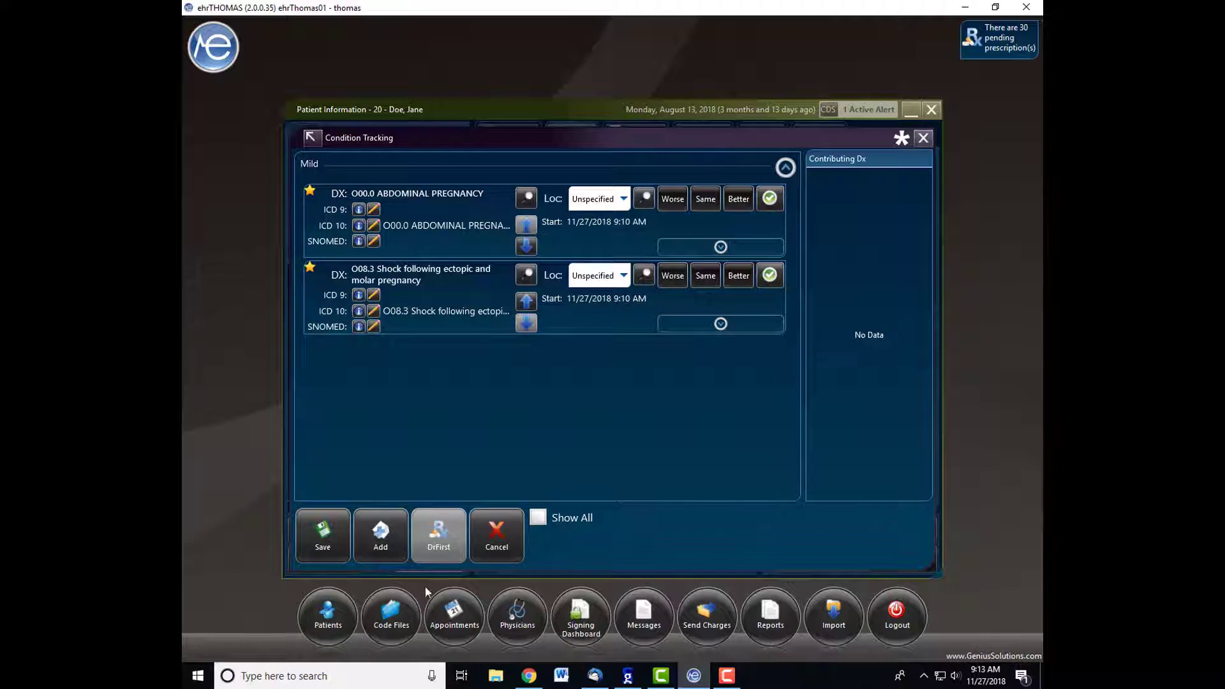
# Step: Expand the O08.3 condition's details, look through its diagnosis code list, and close the list without choosing a code
pyautogui.click(720, 324)
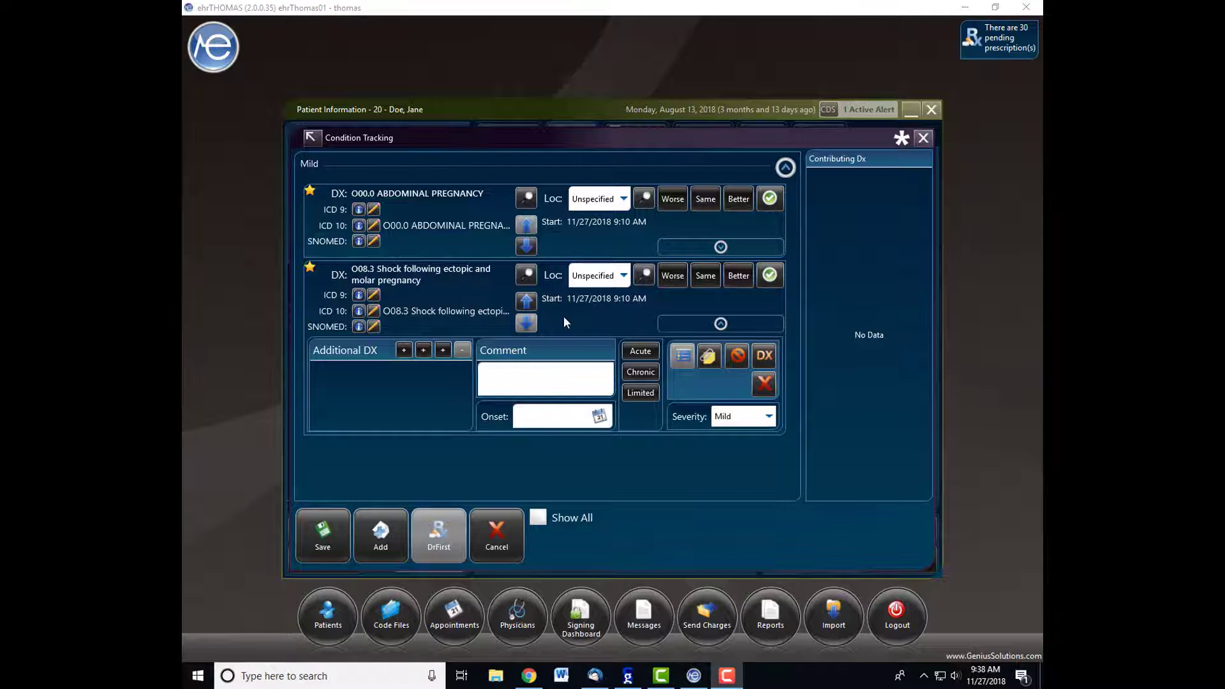
pyautogui.click(525, 274)
pyautogui.scroll(-3, 545, 319)
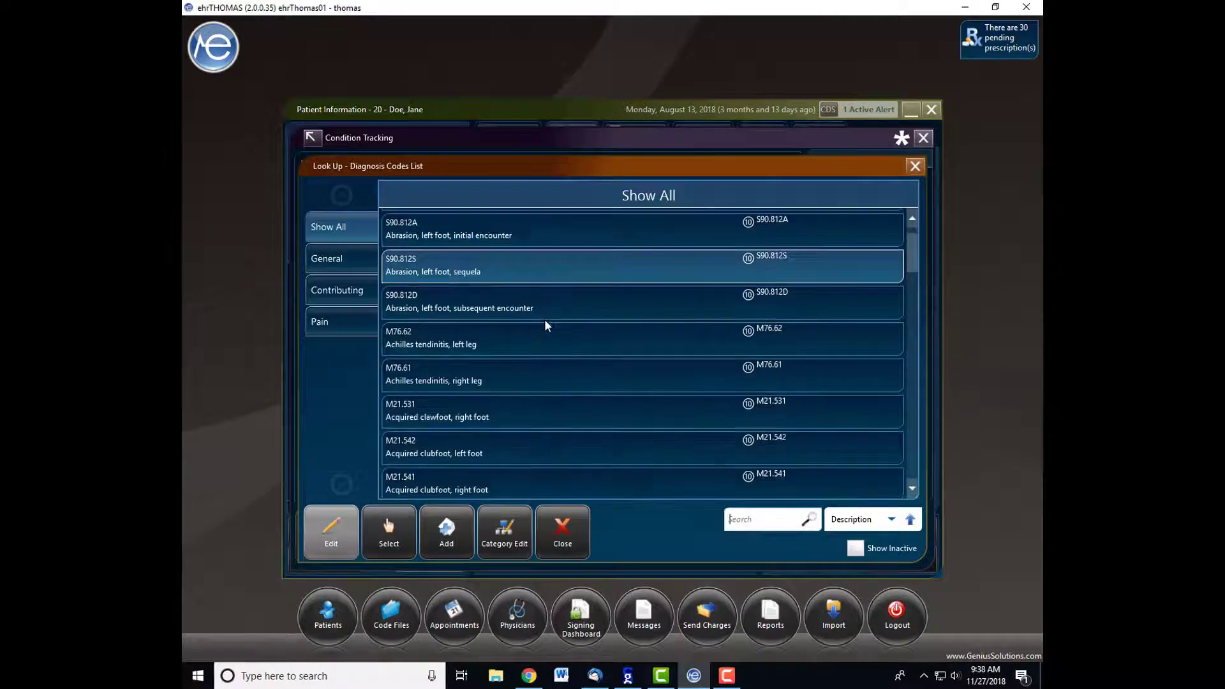
pyautogui.scroll(3, 546, 347)
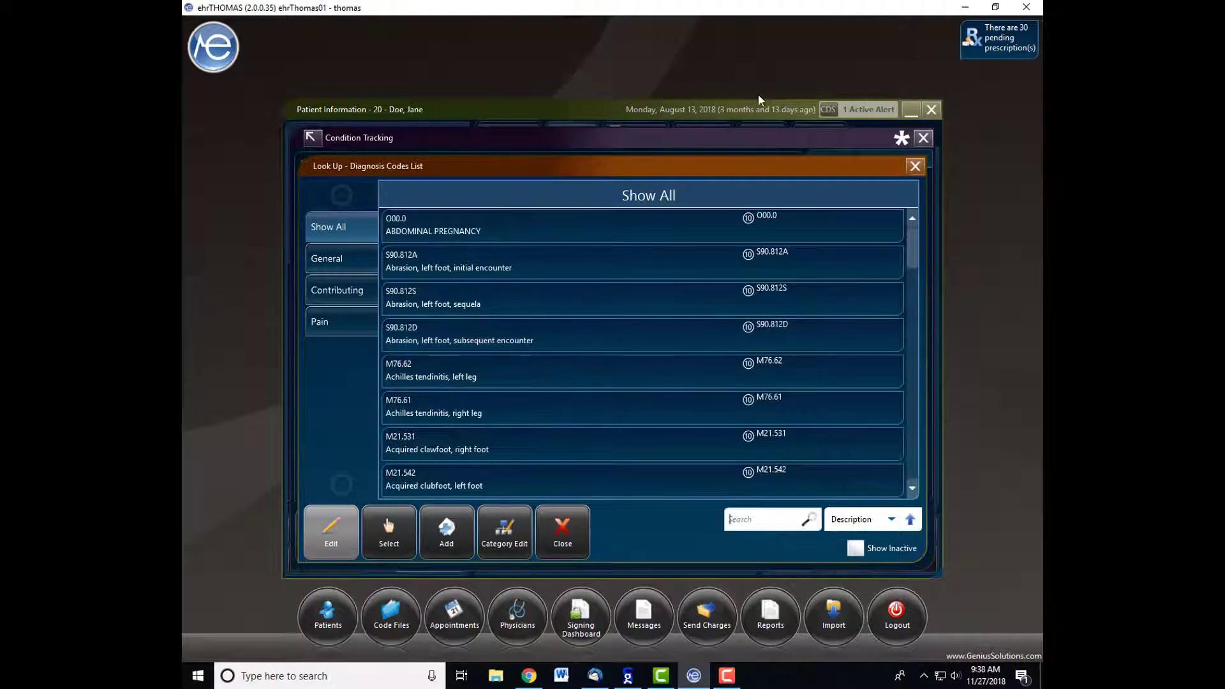
pyautogui.click(914, 165)
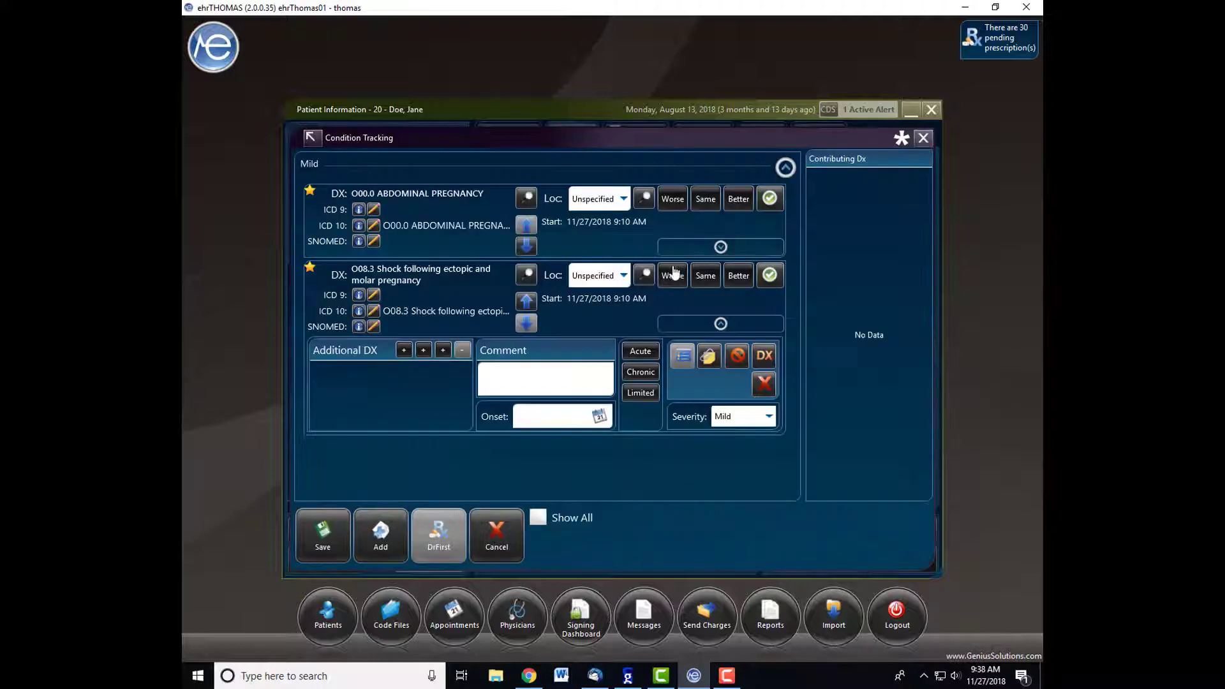
# Step: Check the location options of the O08.3 condition, view the Body Location Picker, and leave it without choosing a location
pyautogui.click(624, 277)
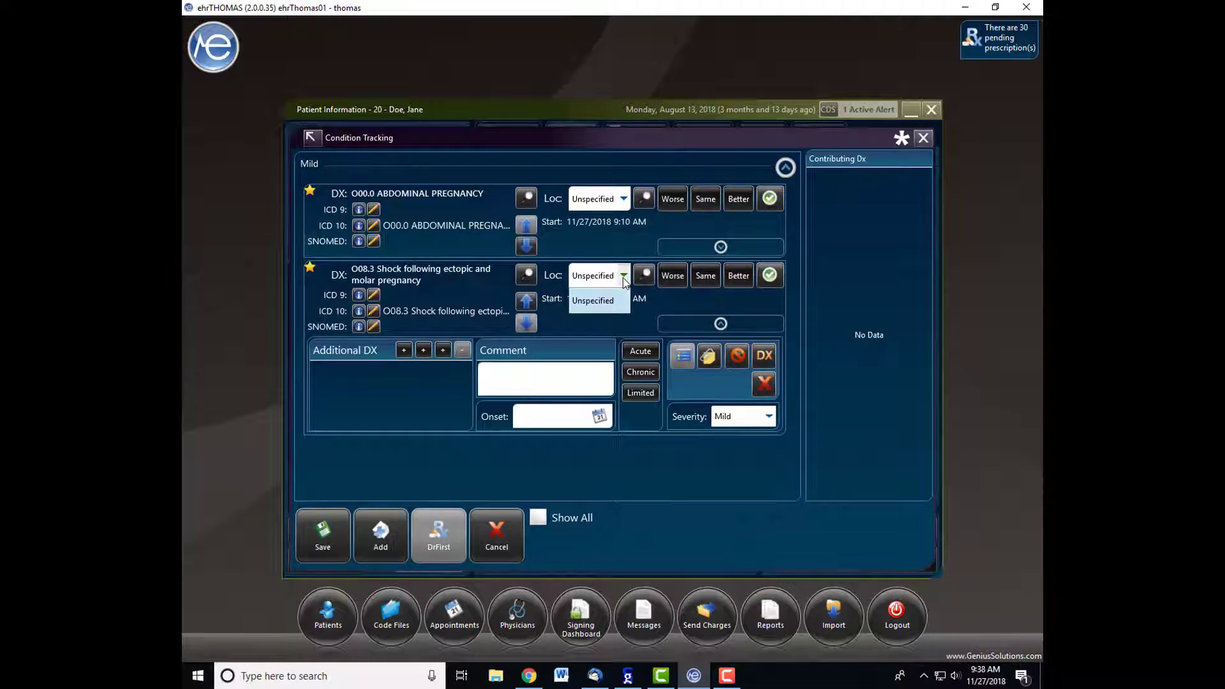
pyautogui.click(623, 277)
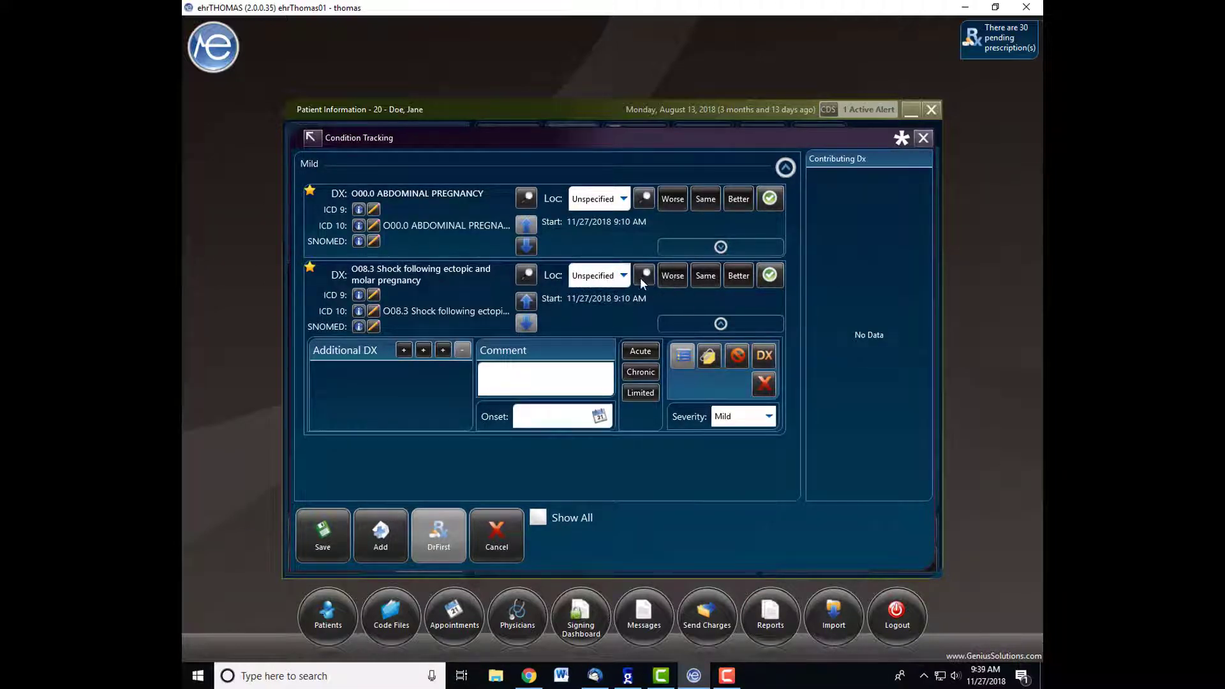
pyautogui.click(644, 275)
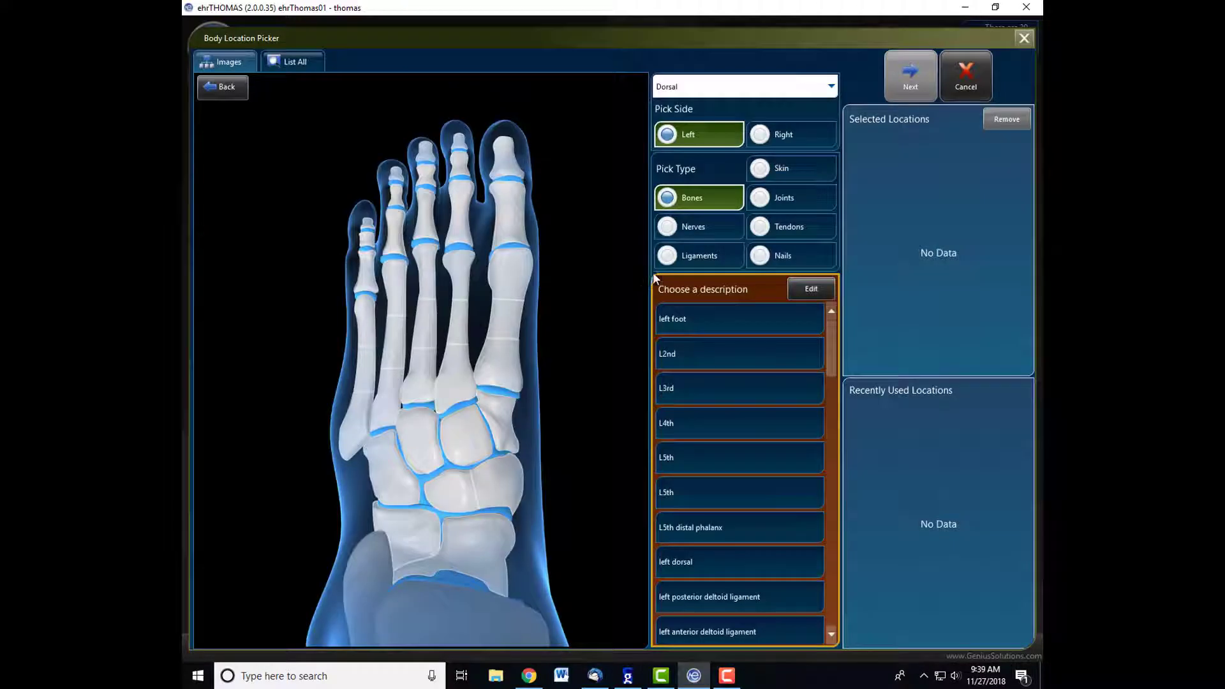
pyautogui.press('Escape')
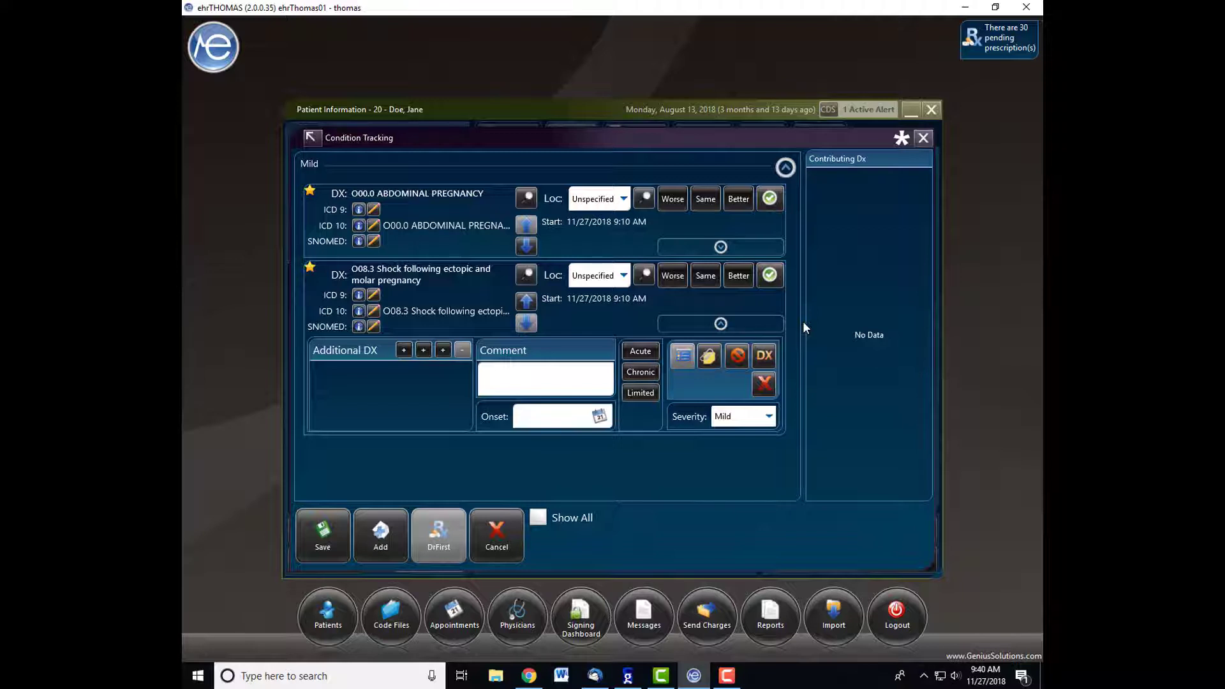
# Step: Add S90.812A, Abrasion, left foot, initial encounter, as an additional diagnosis under O08.3 and remove it again
pyautogui.click(422, 350)
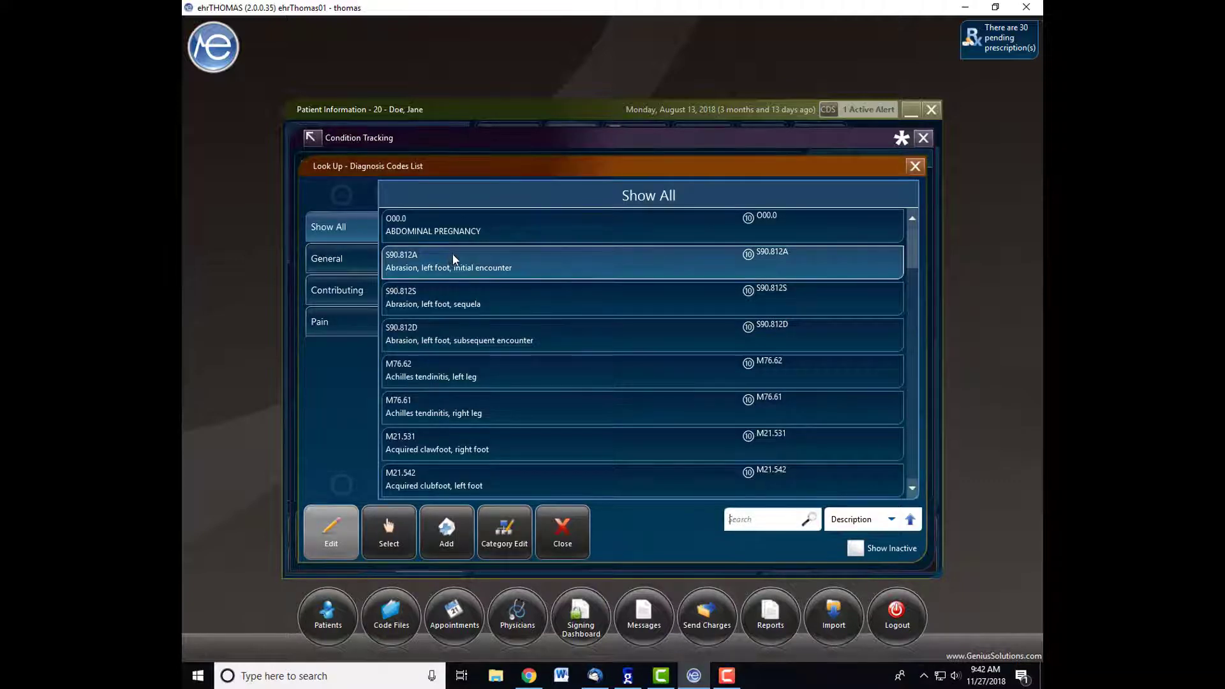
pyautogui.click(455, 257)
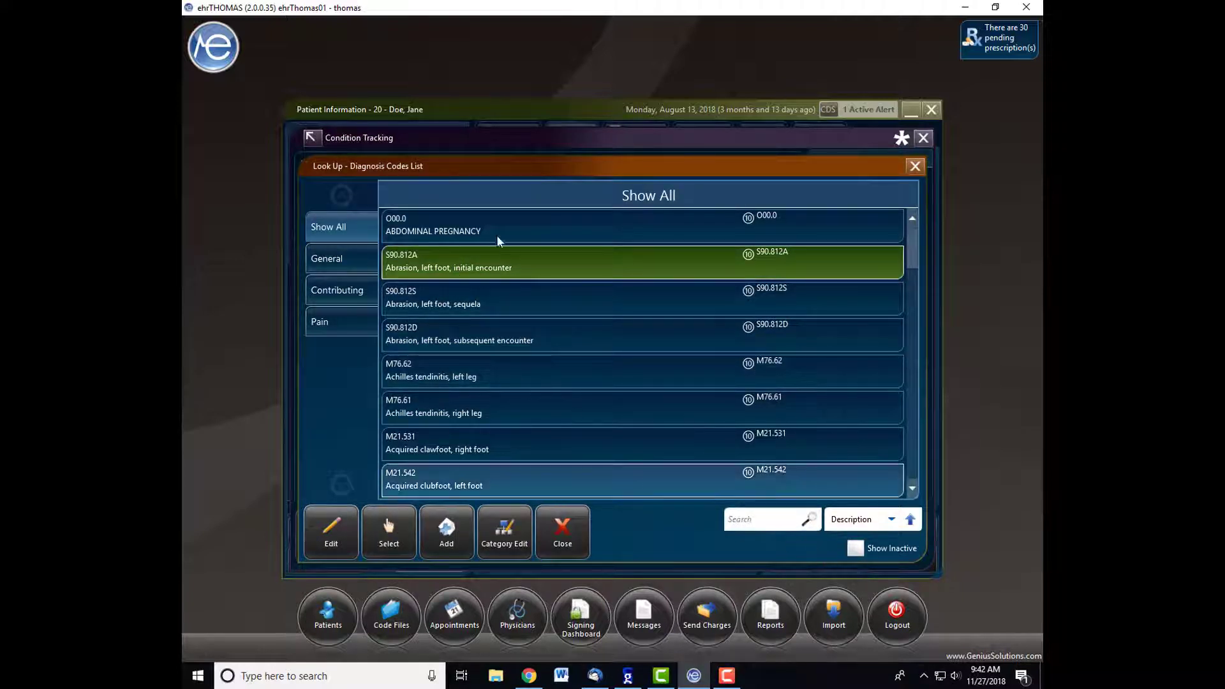
pyautogui.doubleClick(489, 257)
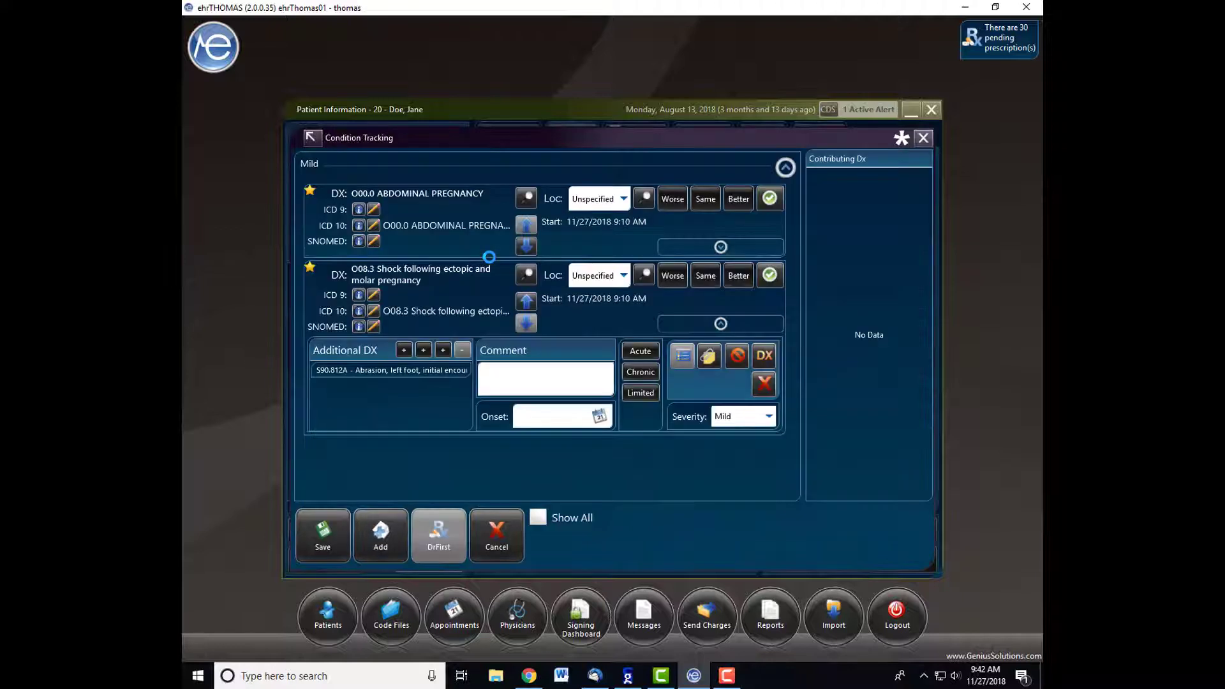
pyautogui.click(442, 371)
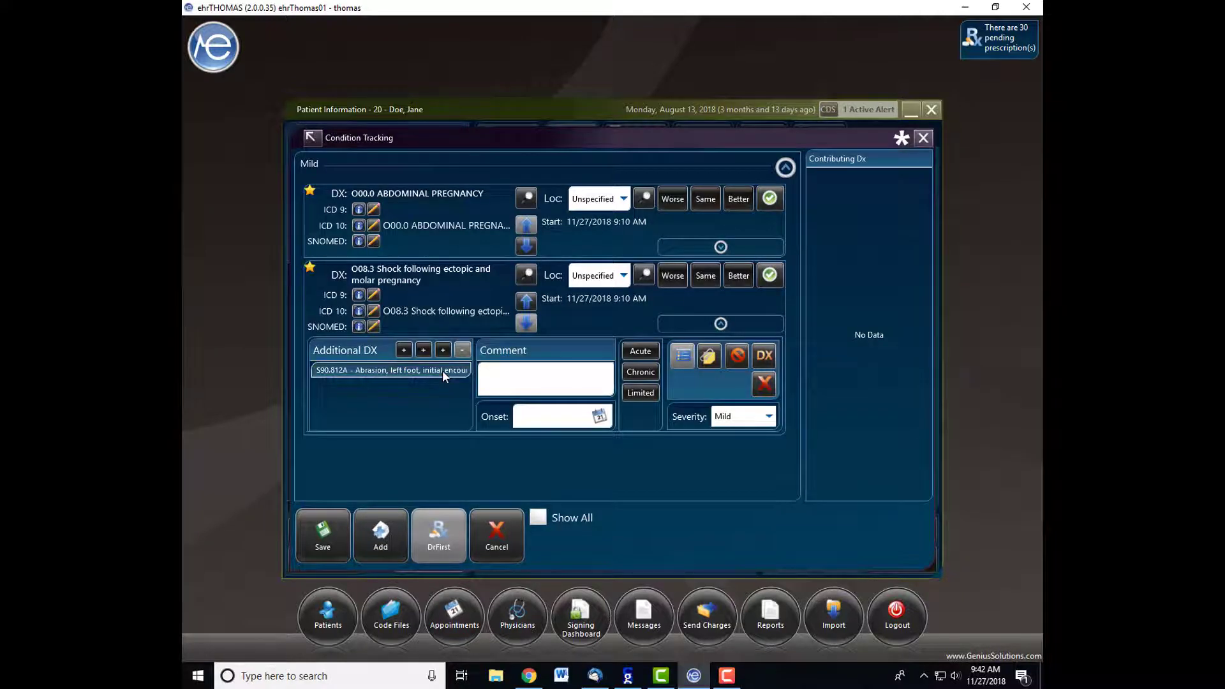
pyautogui.press('Delete')
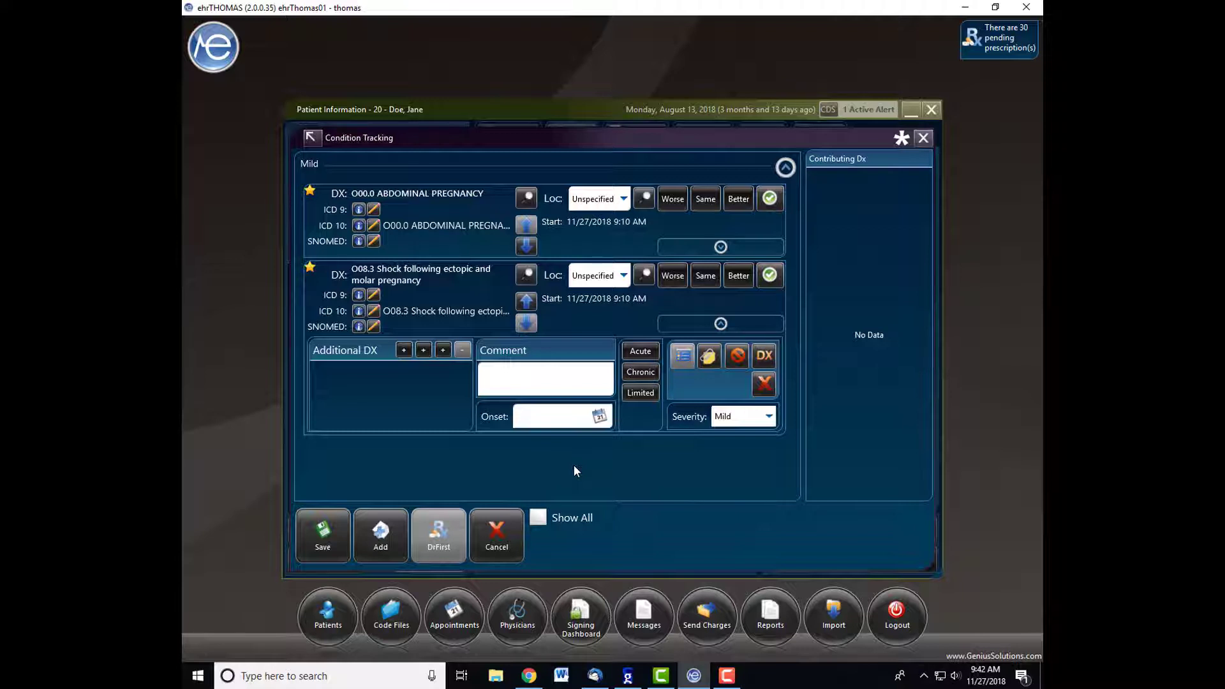
# Step: Remove the additional diagnosis S90.812A from the O08.3 condition, and switch the condition's Chronic option on and off again
pyautogui.click(465, 350)
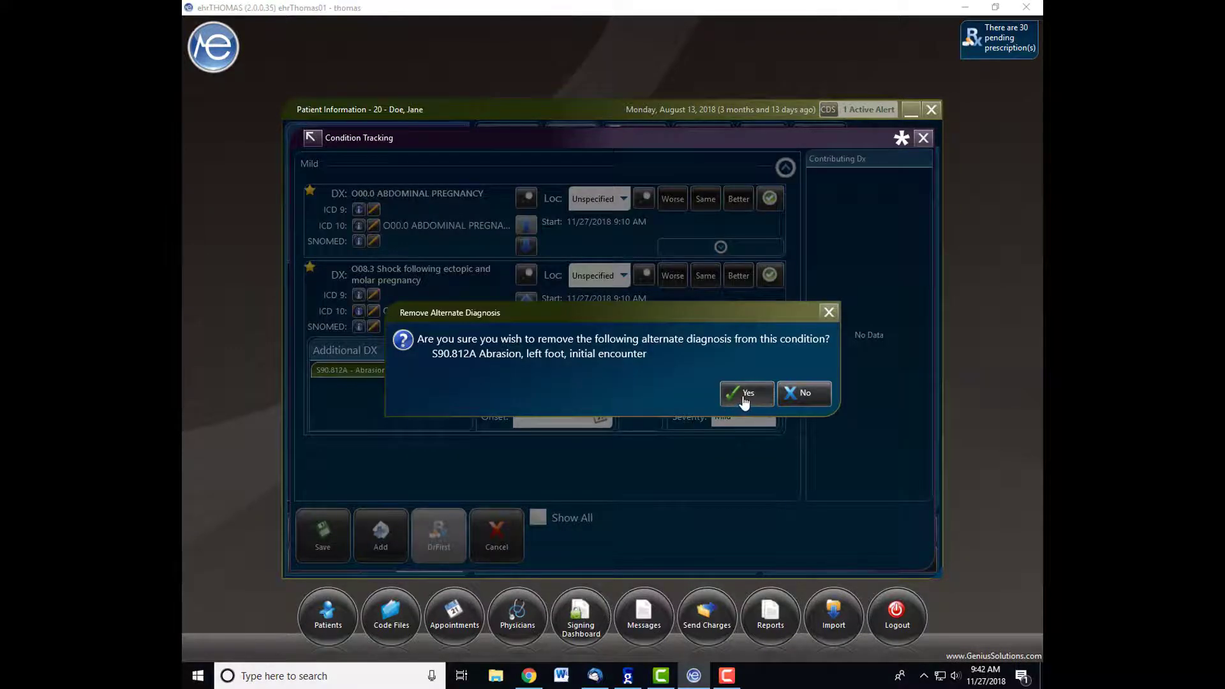
pyautogui.click(744, 394)
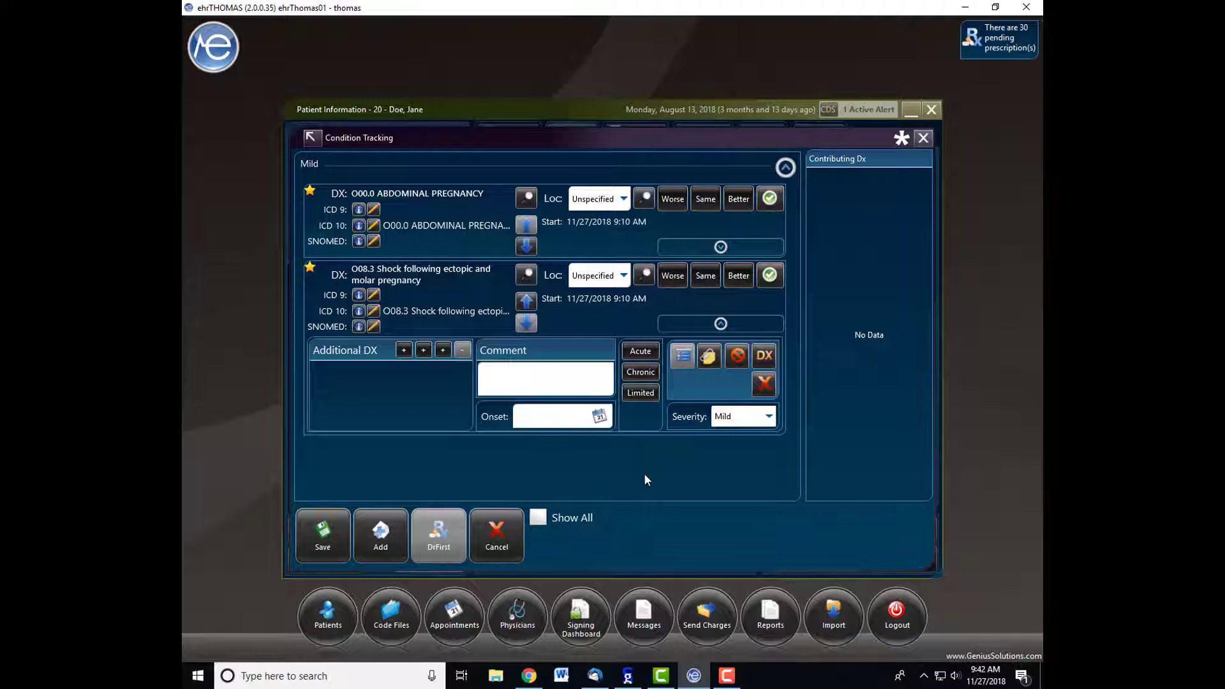
pyautogui.click(653, 374)
pyautogui.click(653, 373)
# Step: View the Refusal Reason form for O08.3 without entering anything, and check the condition's severity options without changing the selection
pyautogui.click(743, 354)
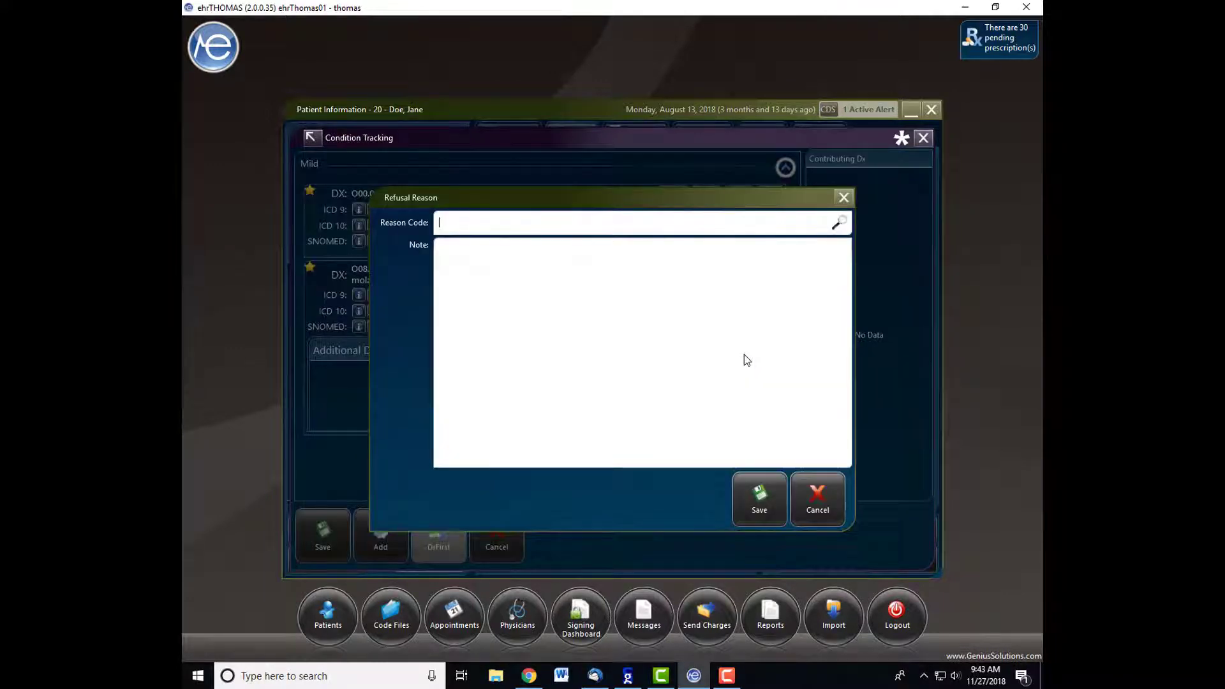
pyautogui.click(848, 199)
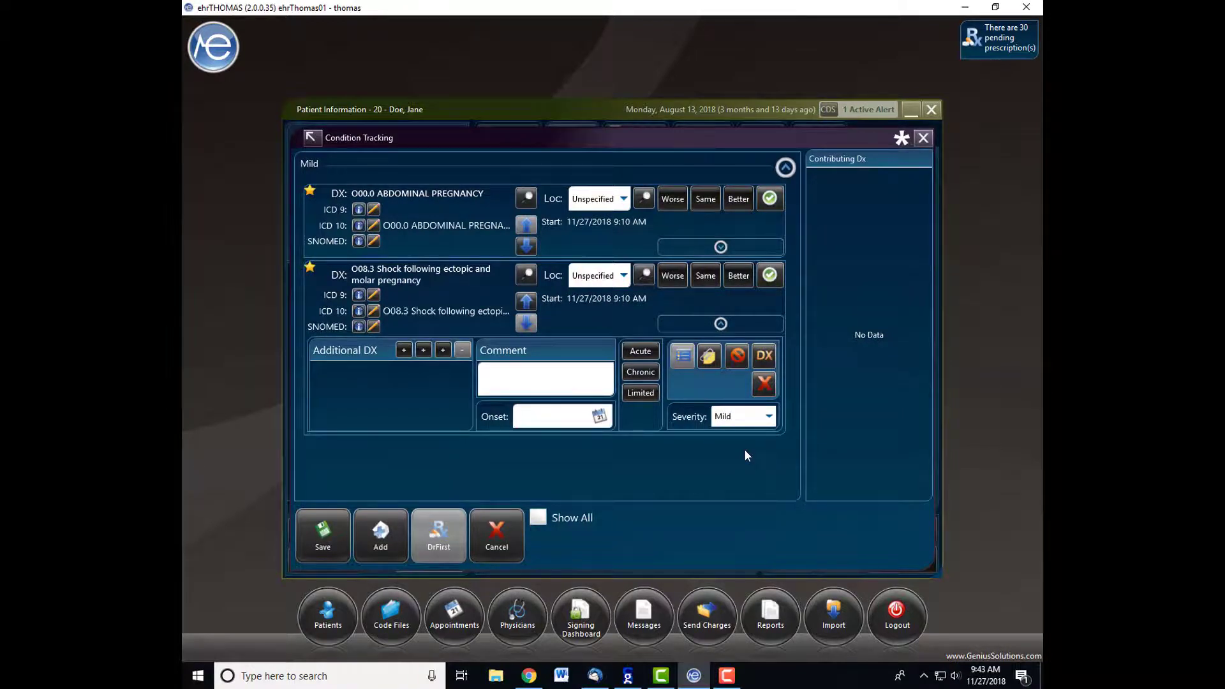
pyautogui.click(769, 417)
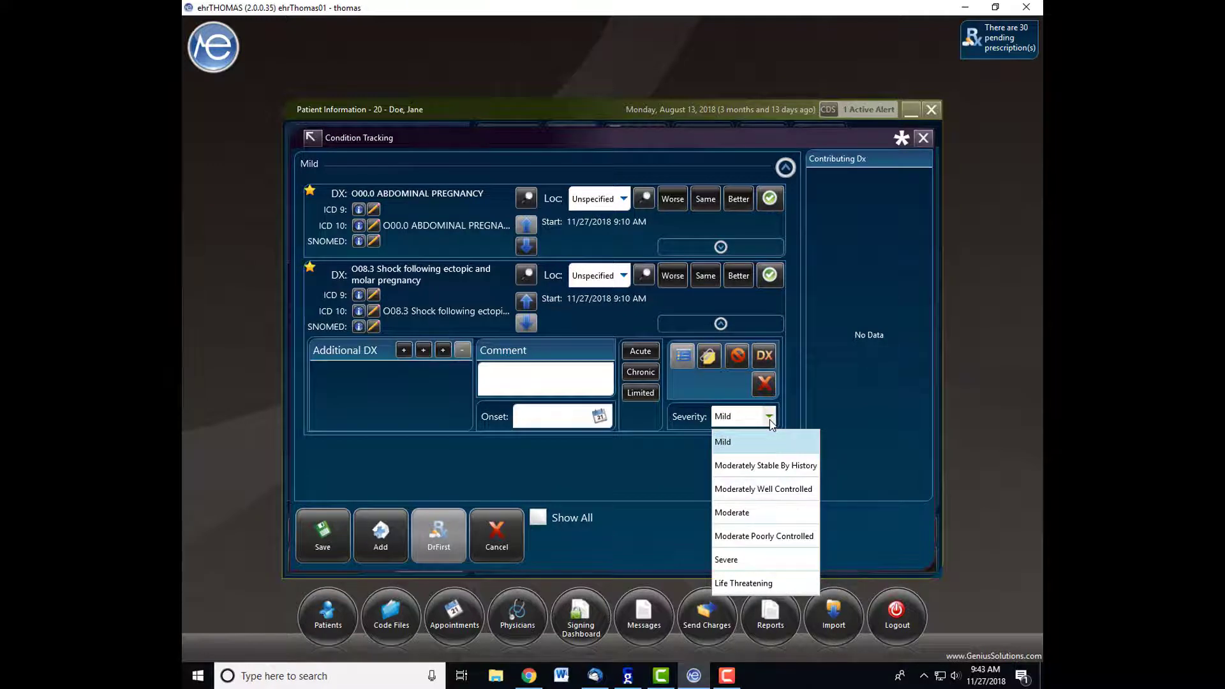
pyautogui.click(770, 417)
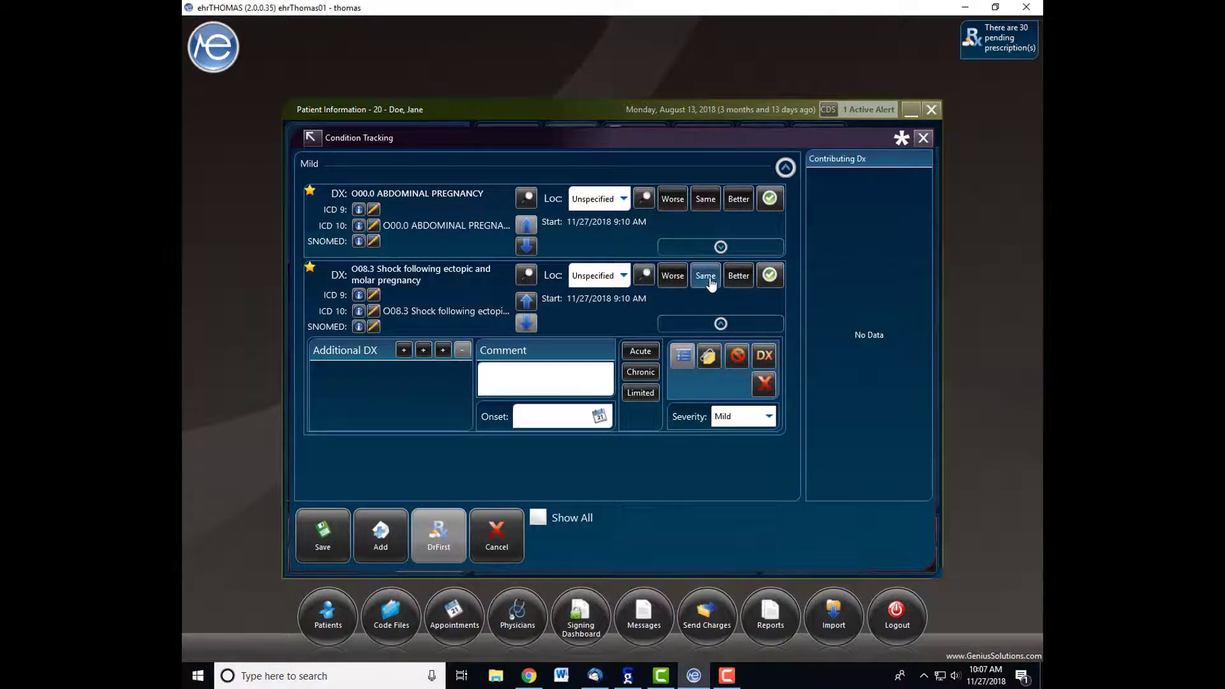
# Step: Check off the O08.3 Shock following ectopic and molar pregnancy condition in the tracked conditions
pyautogui.click(772, 280)
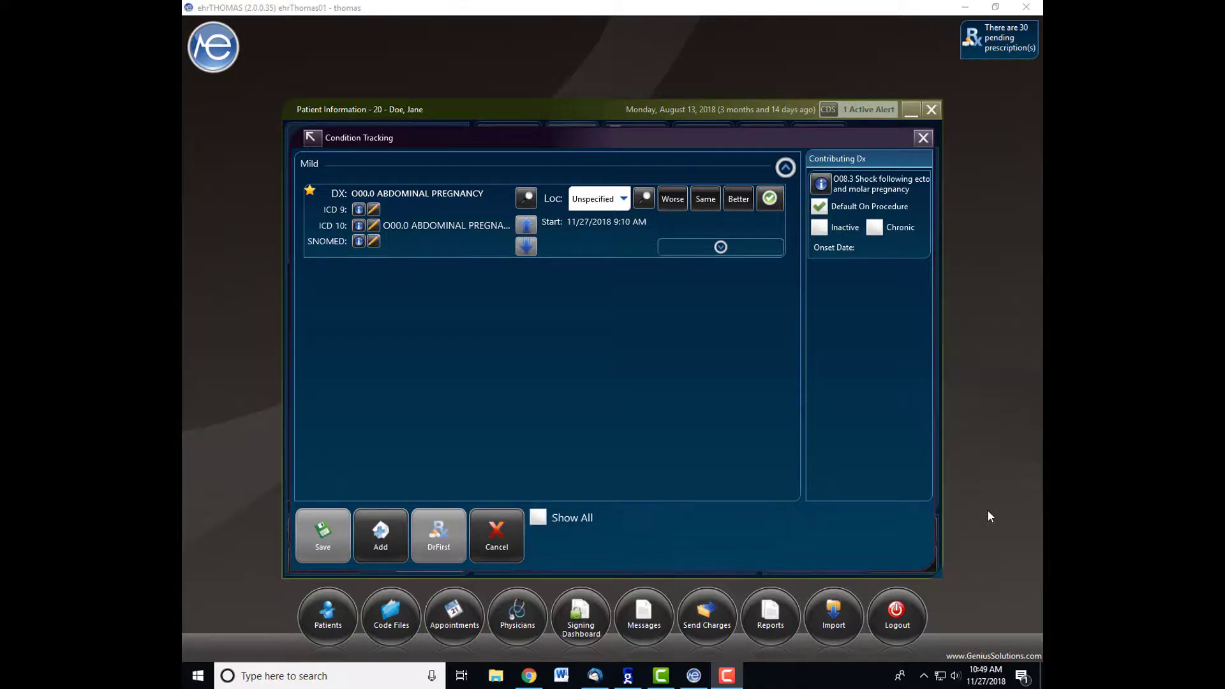
# Step: Try marking O08.3 Shock following ectopic and molar pregnancy as Inactive under Contributing Dx
pyautogui.click(821, 229)
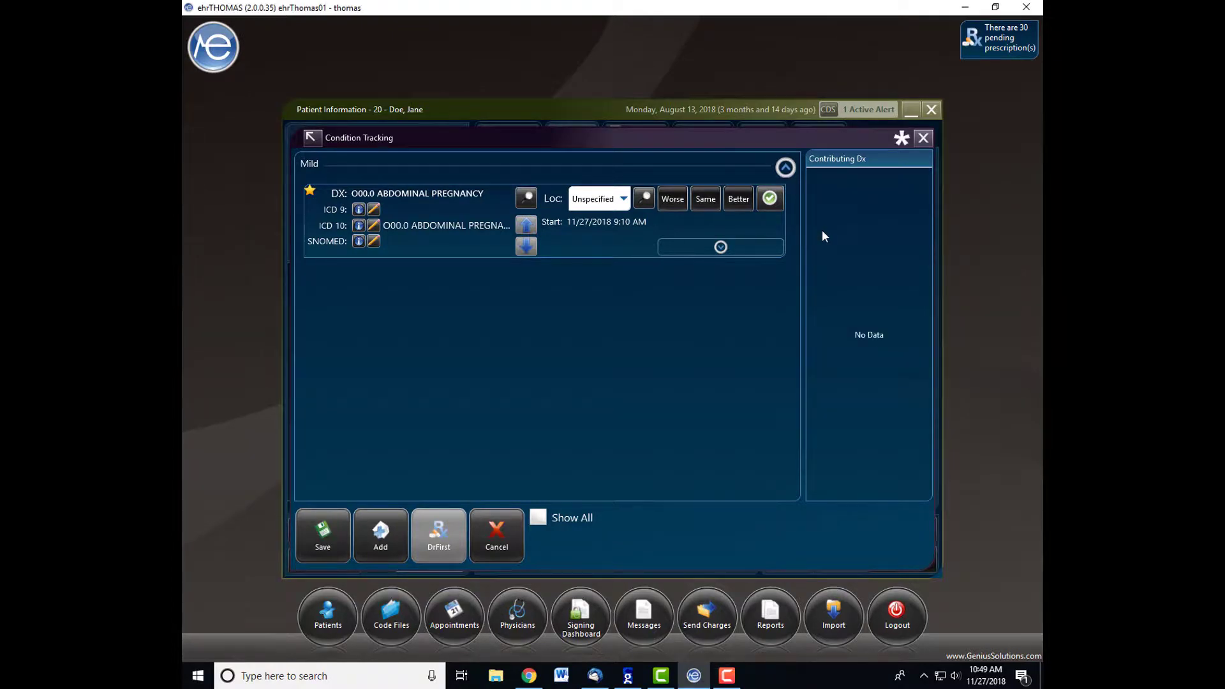
pyautogui.hotkey('ctrl', 's')
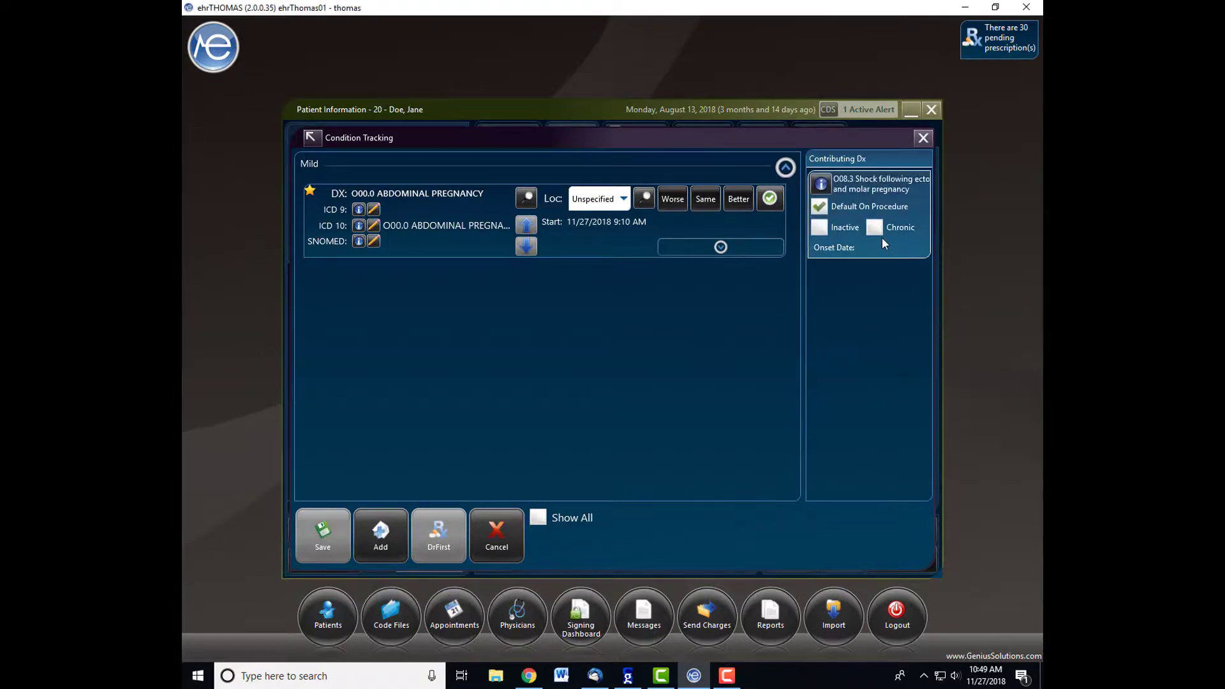